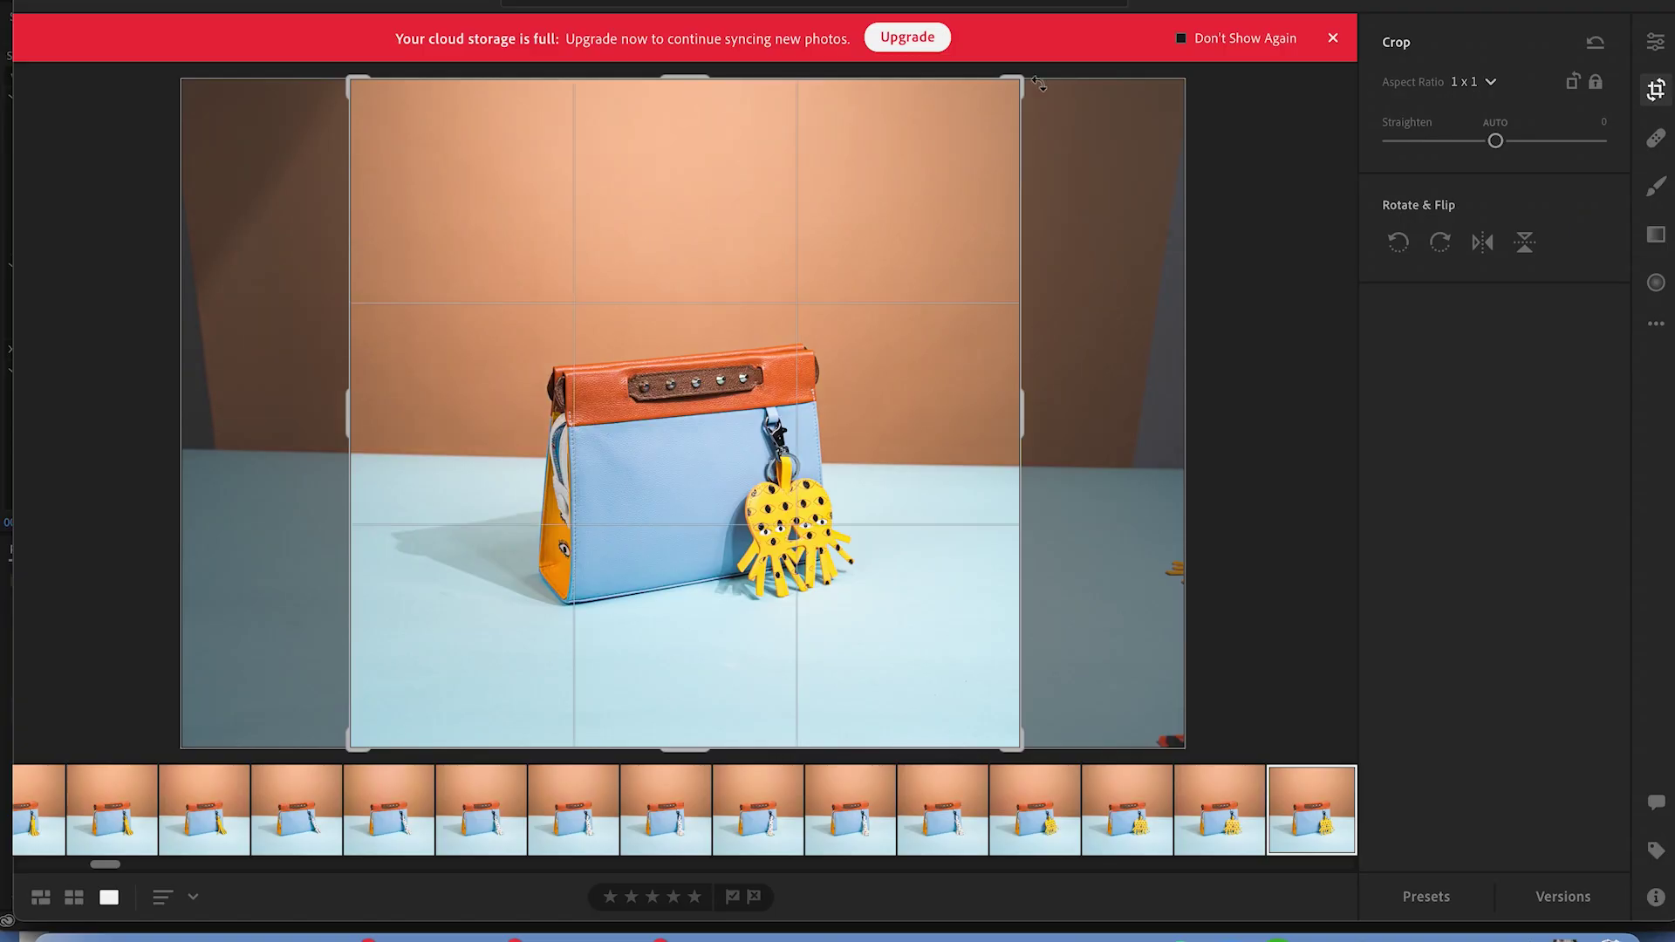
Tighten the 1 x 1 crop around the handbag and reposition the photo so the bag sits centred inside it
drag(1017, 83, 914, 183)
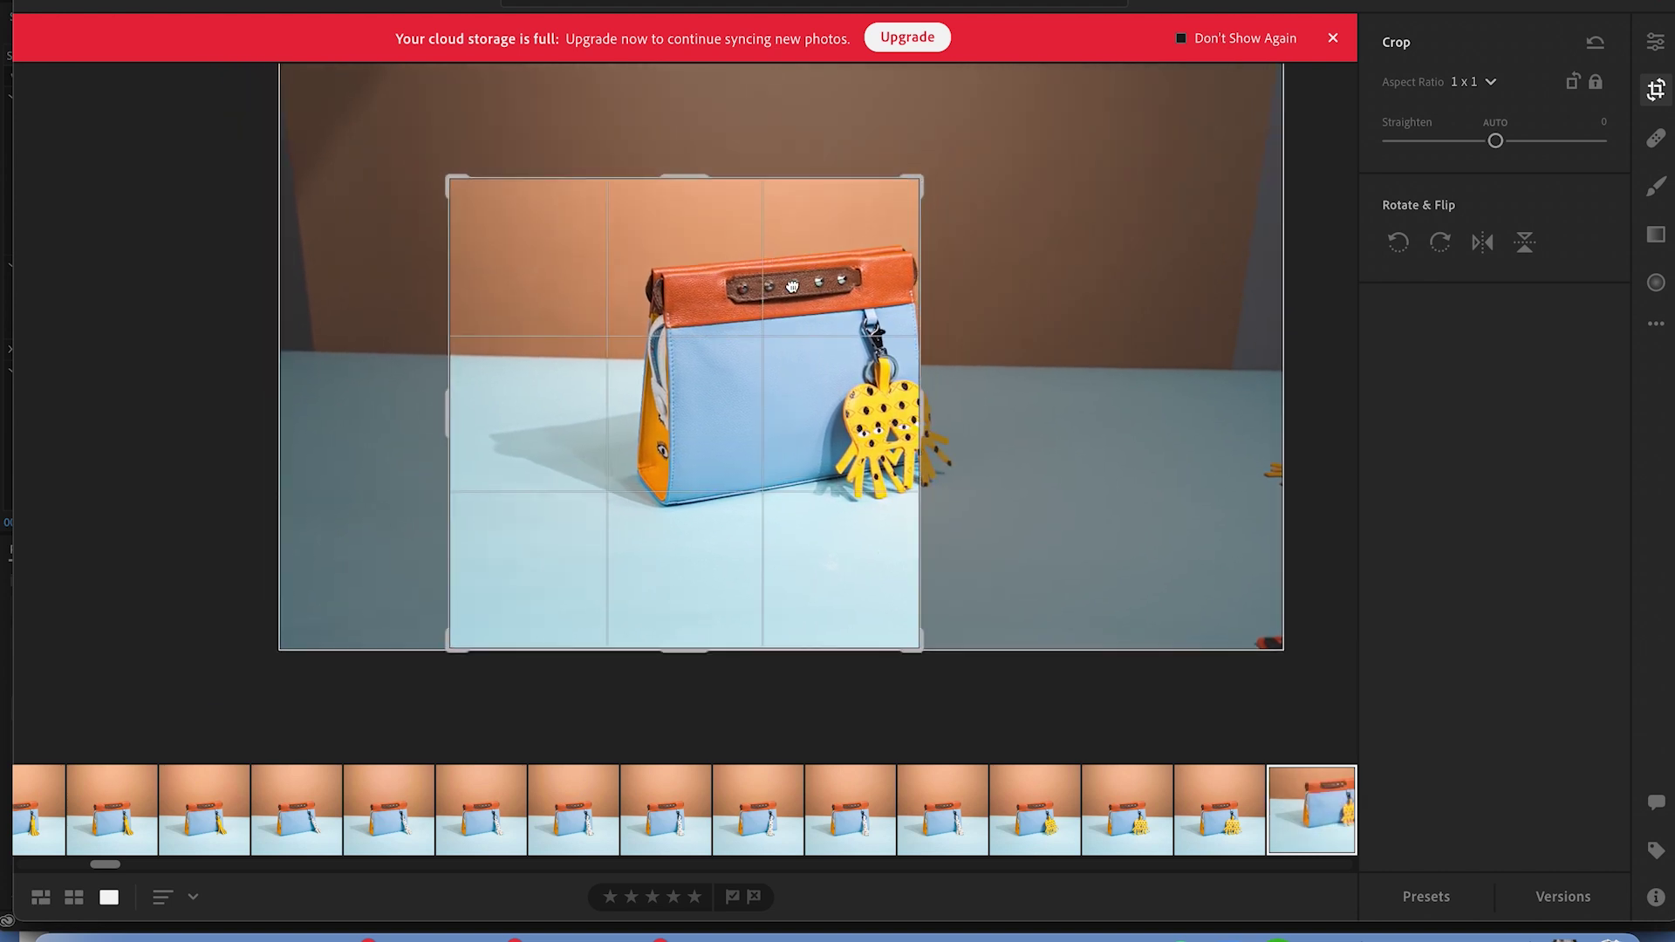
drag(794, 283, 690, 342)
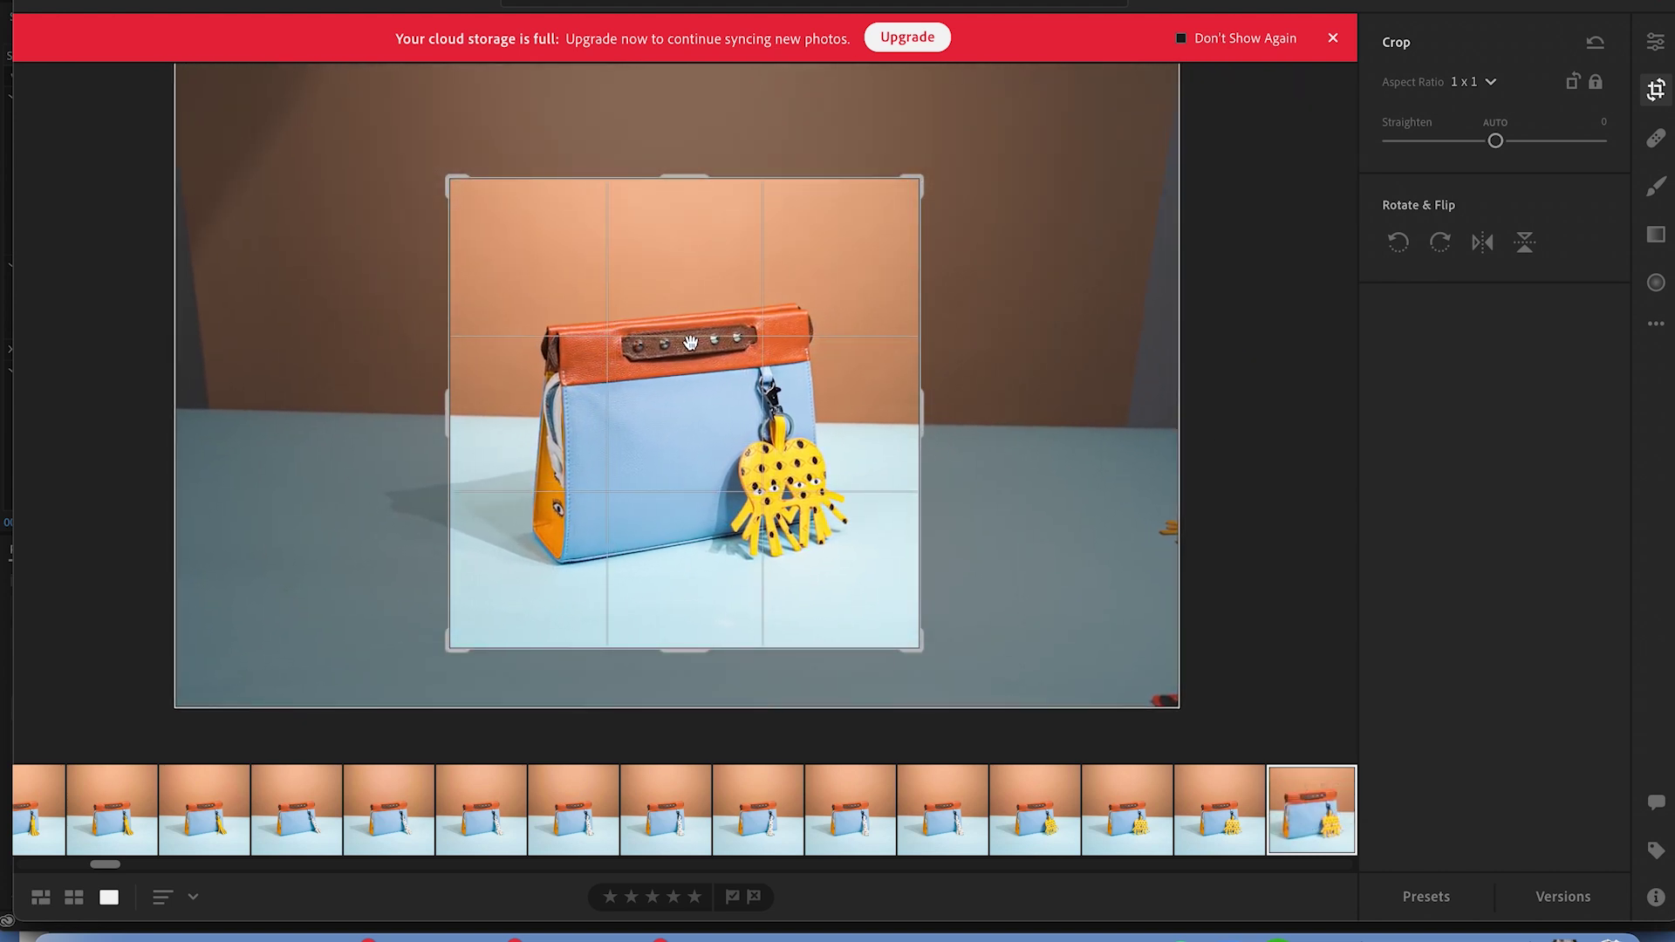
key(e)
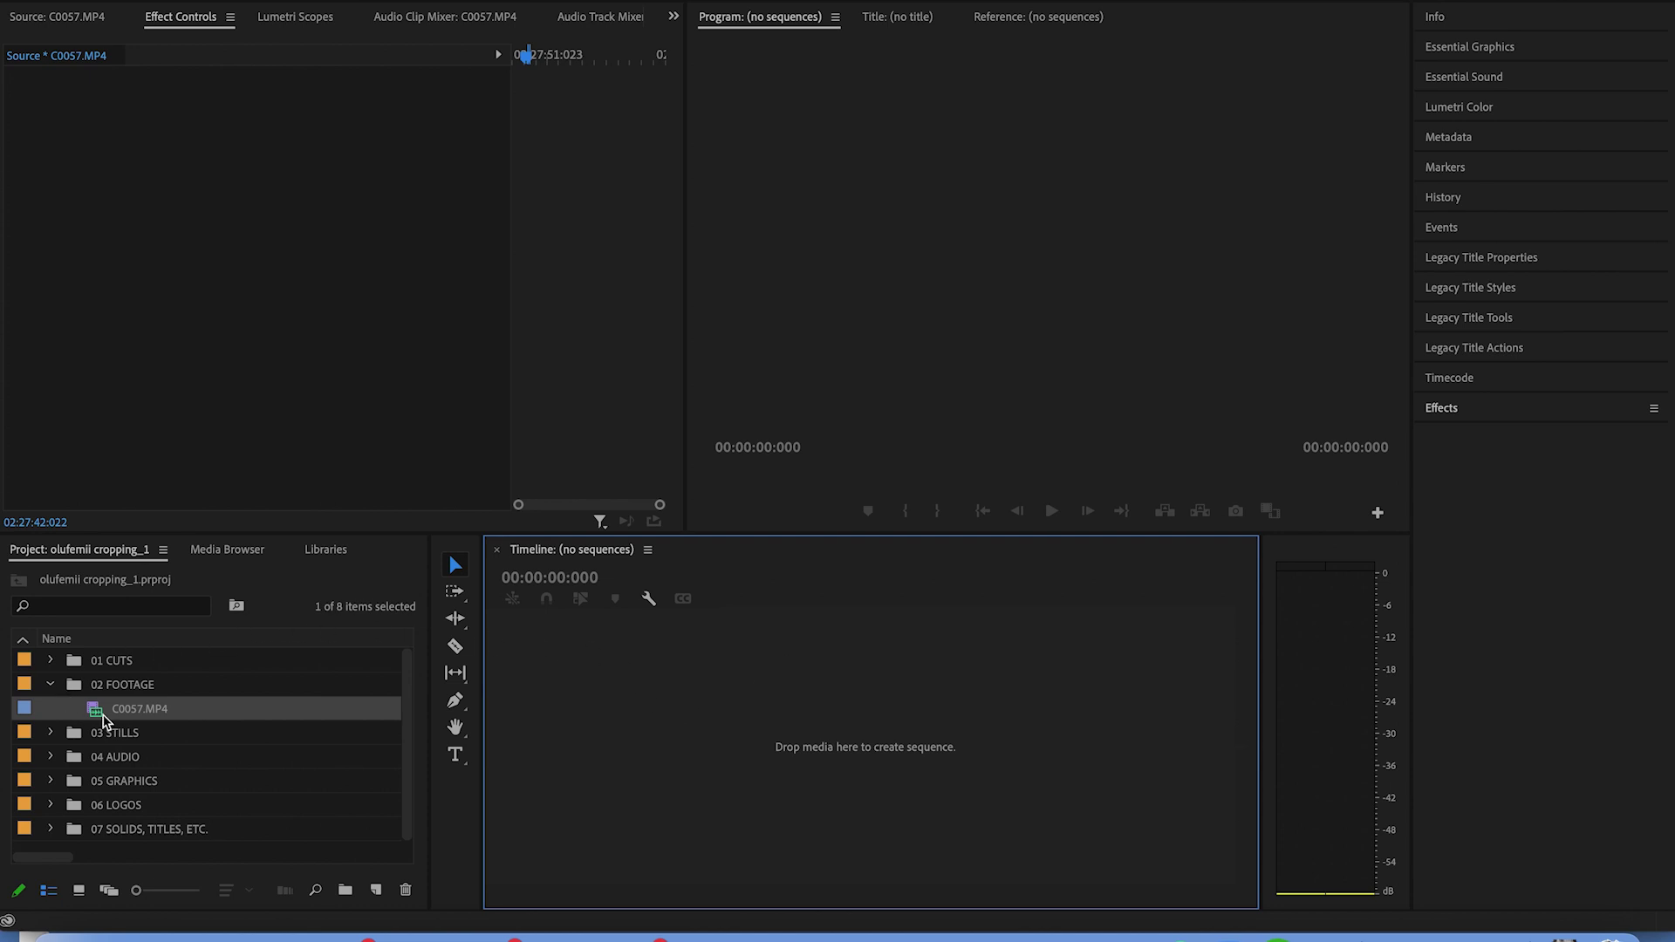
Switch to Premiere Pro and create a new sequence from the C0057.MP4 footage clip
drag(103, 718, 693, 738)
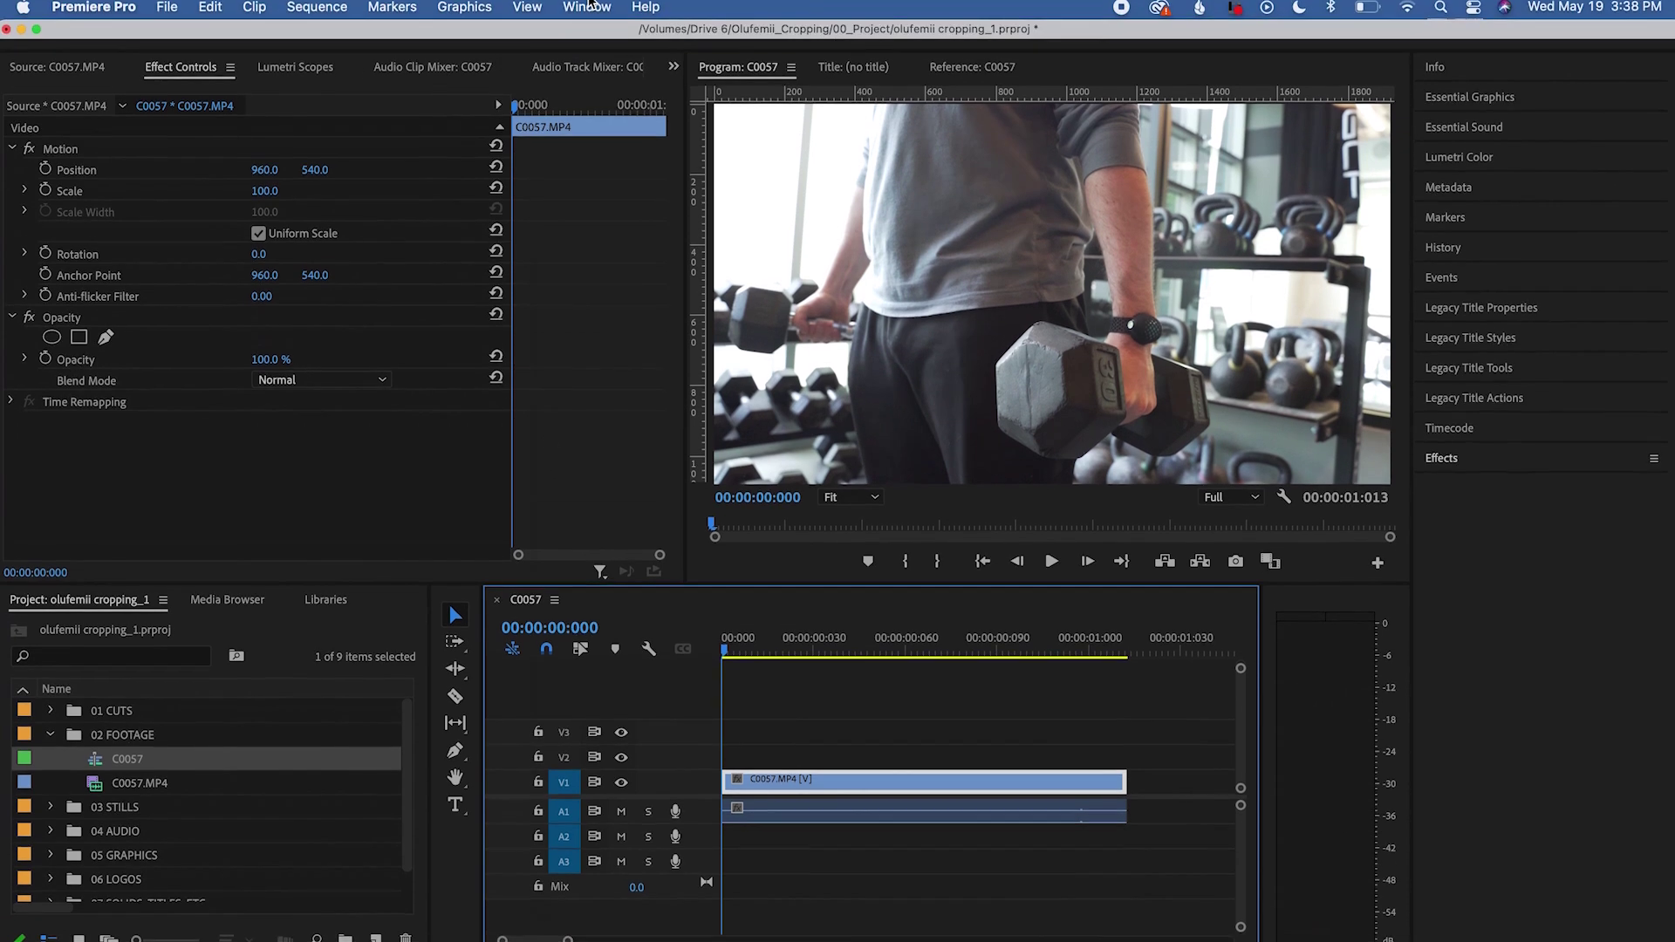
click(587, 5)
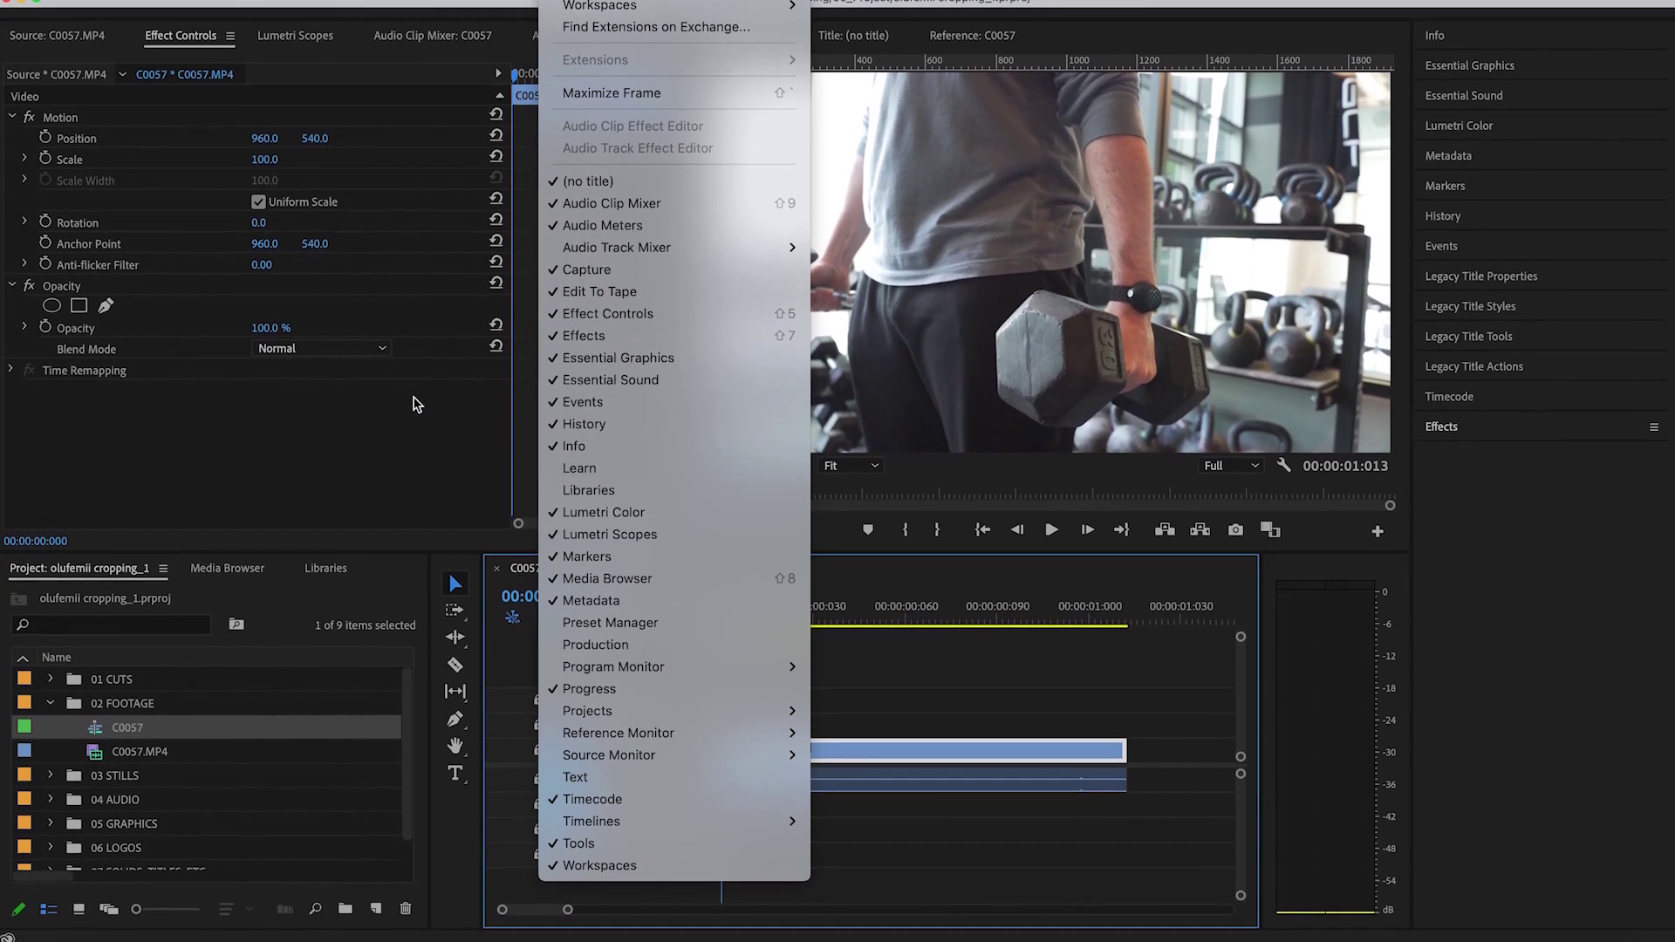
click(412, 403)
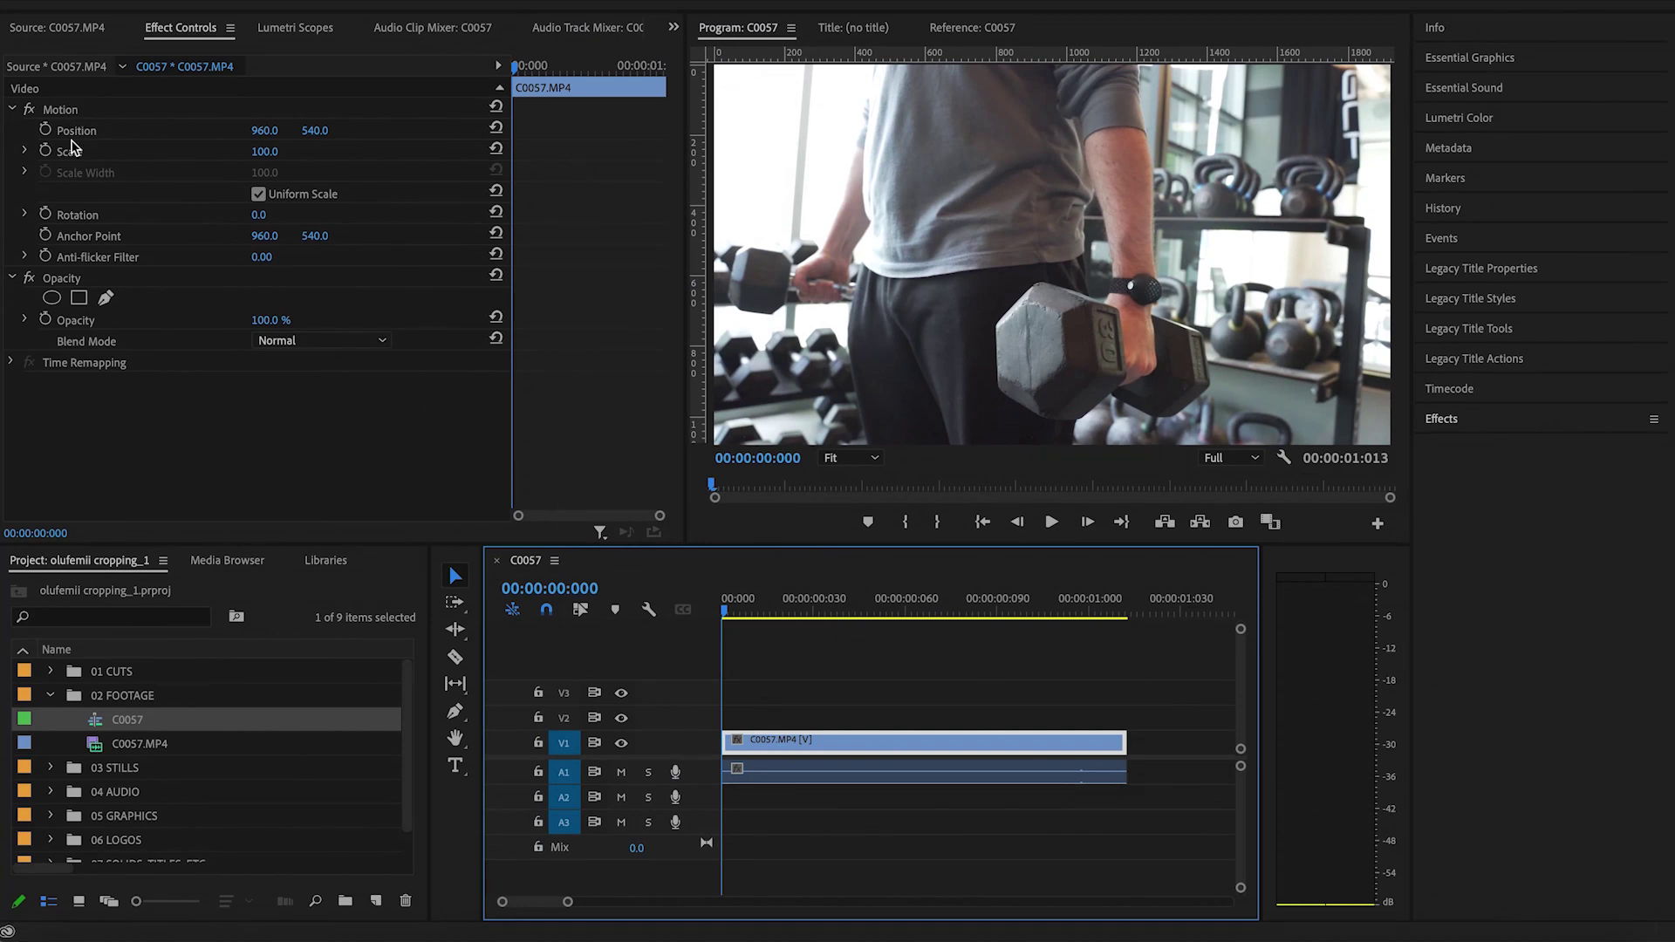
Try reframing the clip with a scale of 133 and a position of 901, 430, checking it at another frame
drag(267, 150, 162, 130)
drag(318, 130, 223, 130)
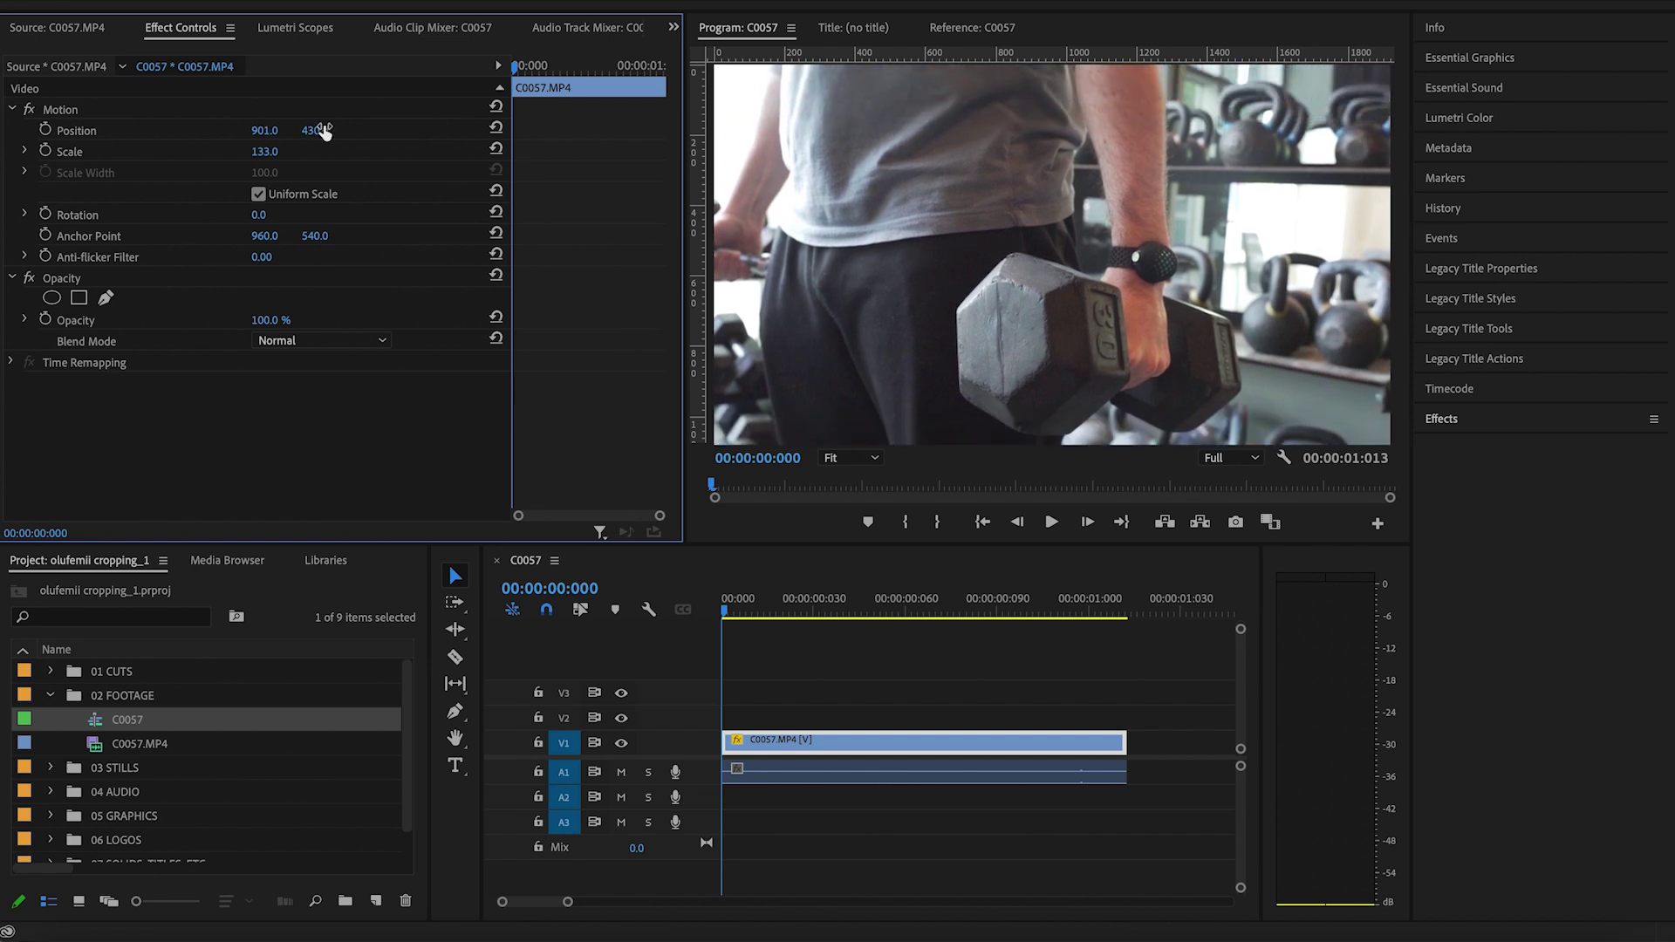
drag(799, 610, 943, 610)
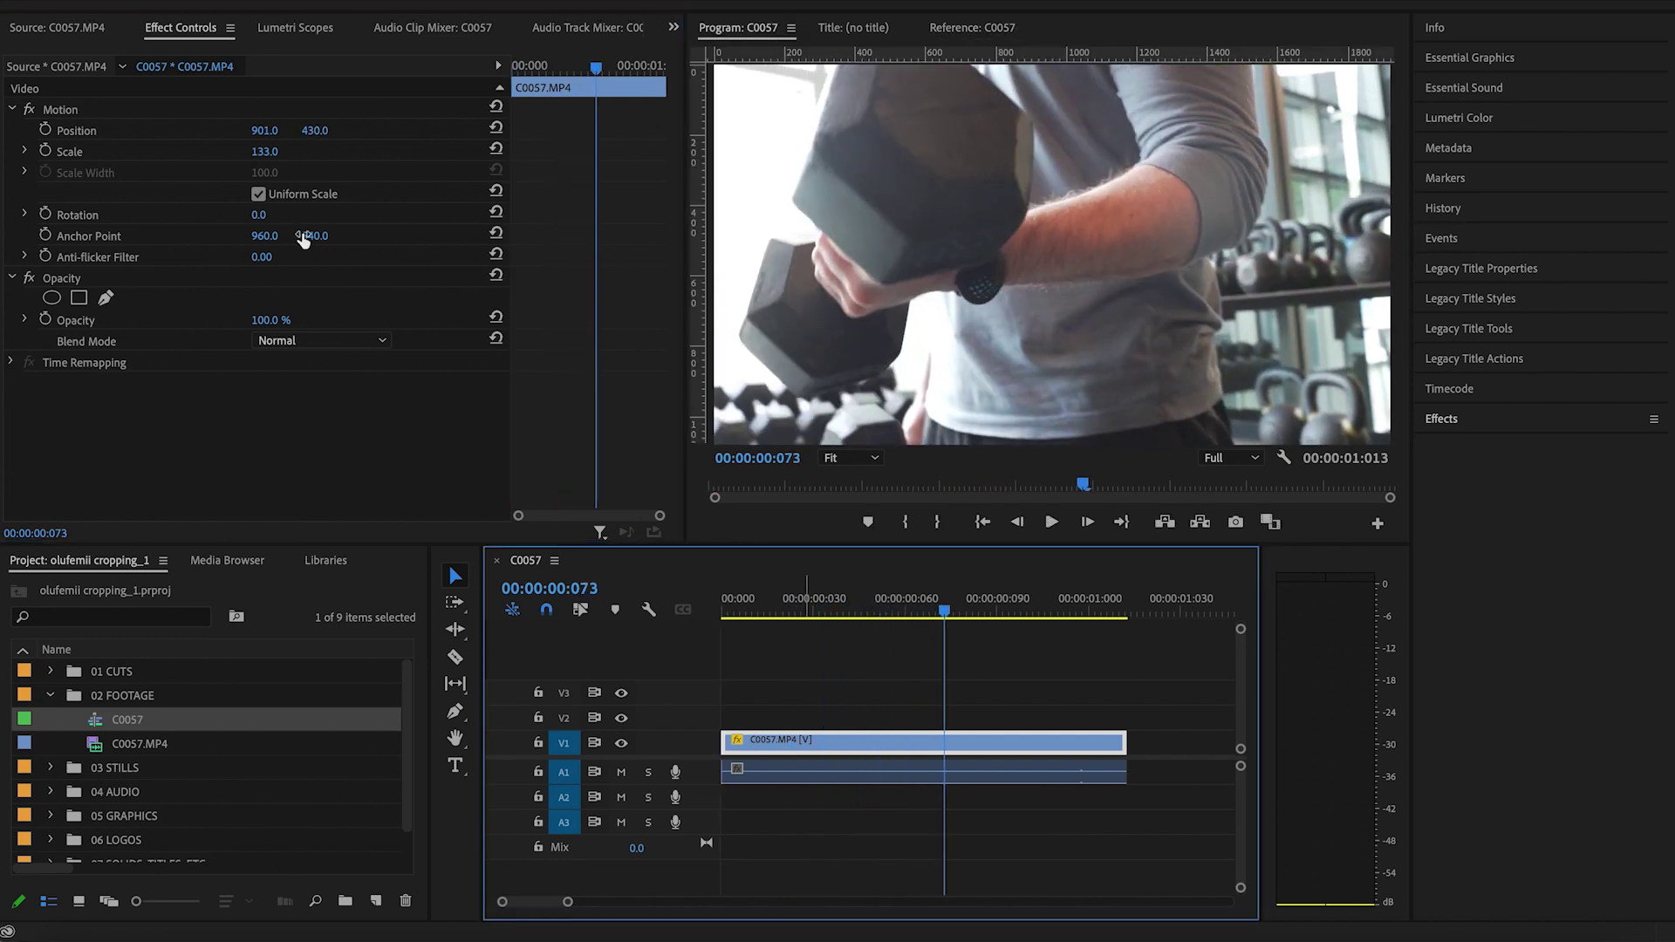
drag(271, 130, 508, 130)
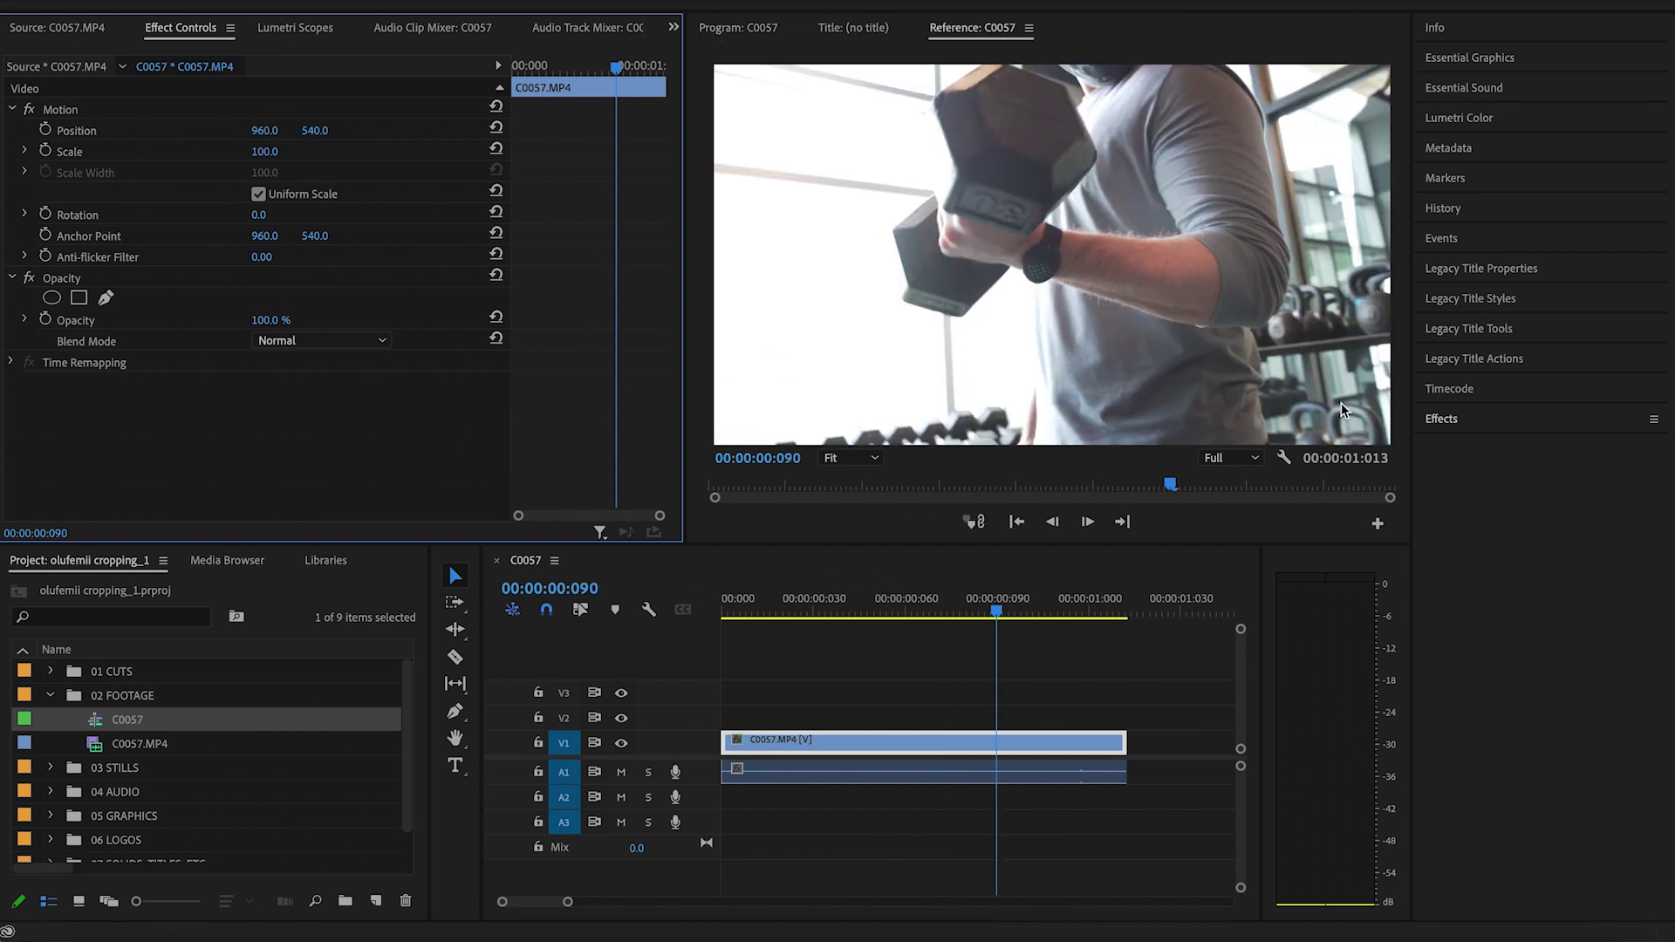
Find the Crop video effect and apply it to the C0057.MP4 clip in the timeline
click(1440, 419)
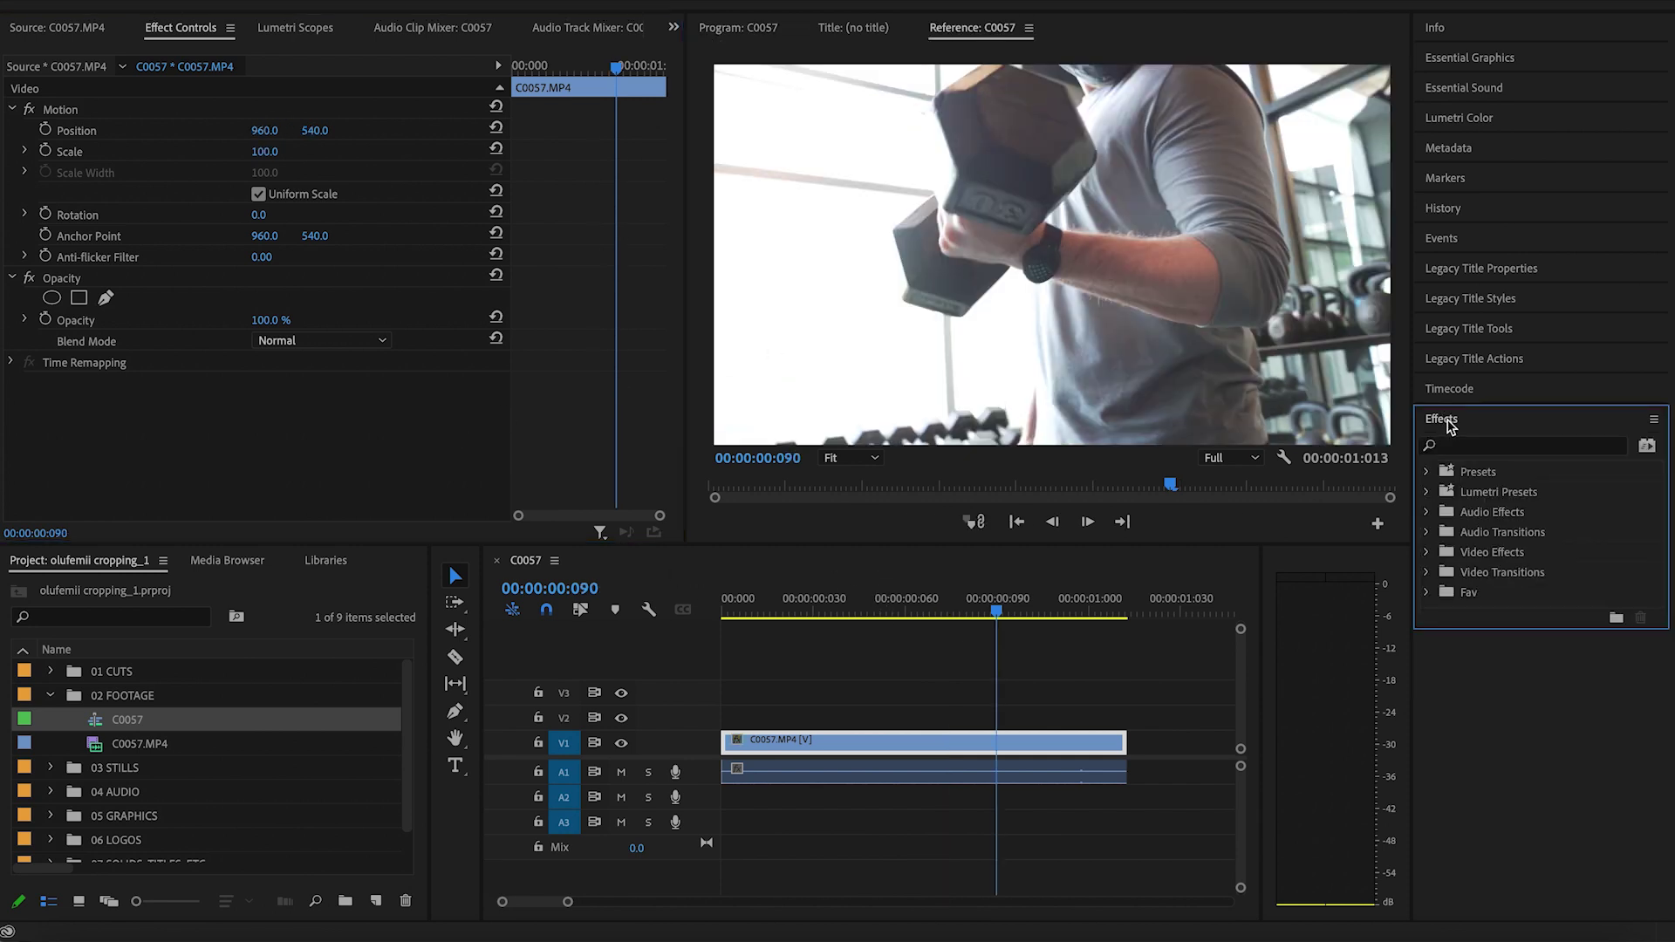
click(585, 10)
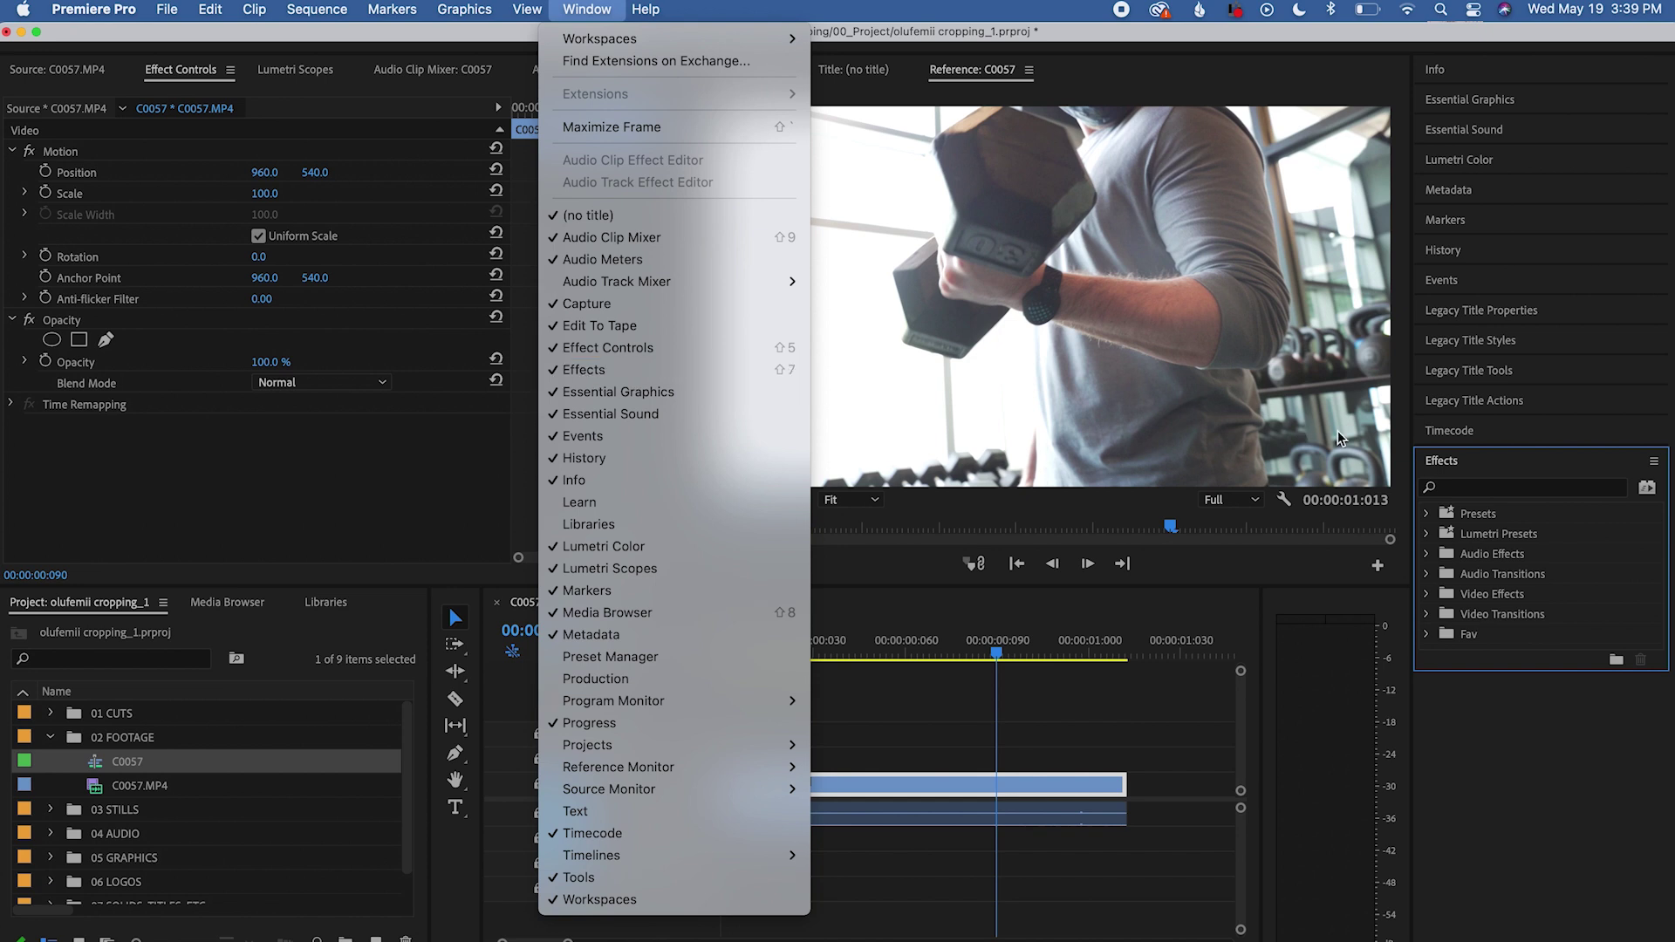
click(1461, 488)
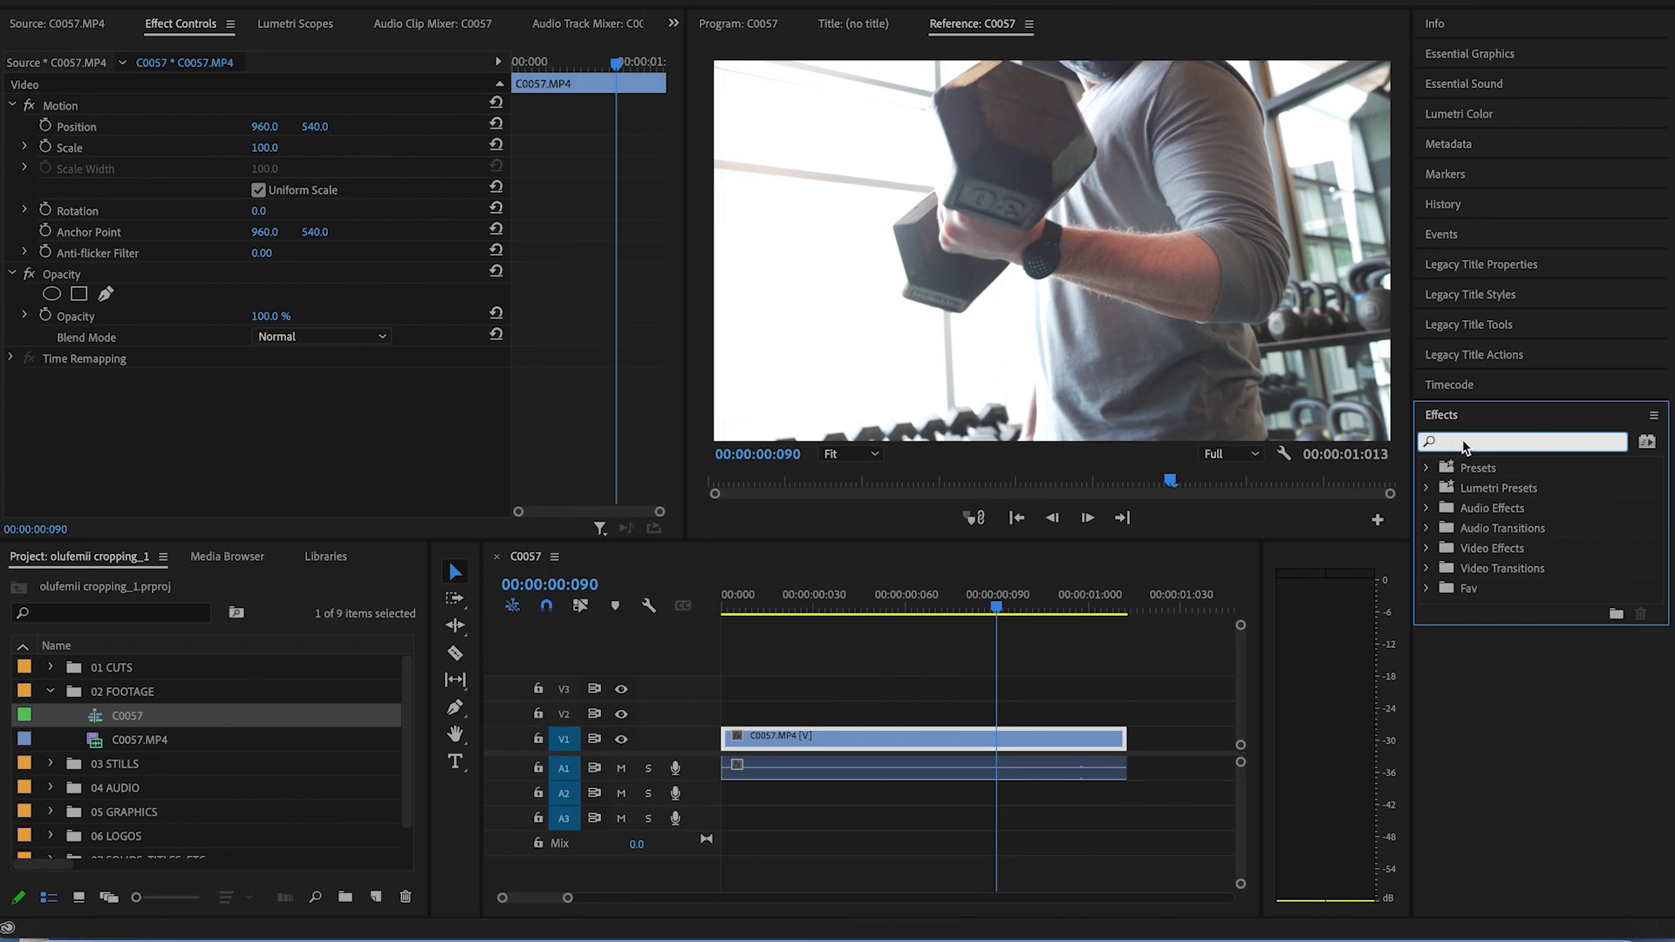
text(crop)
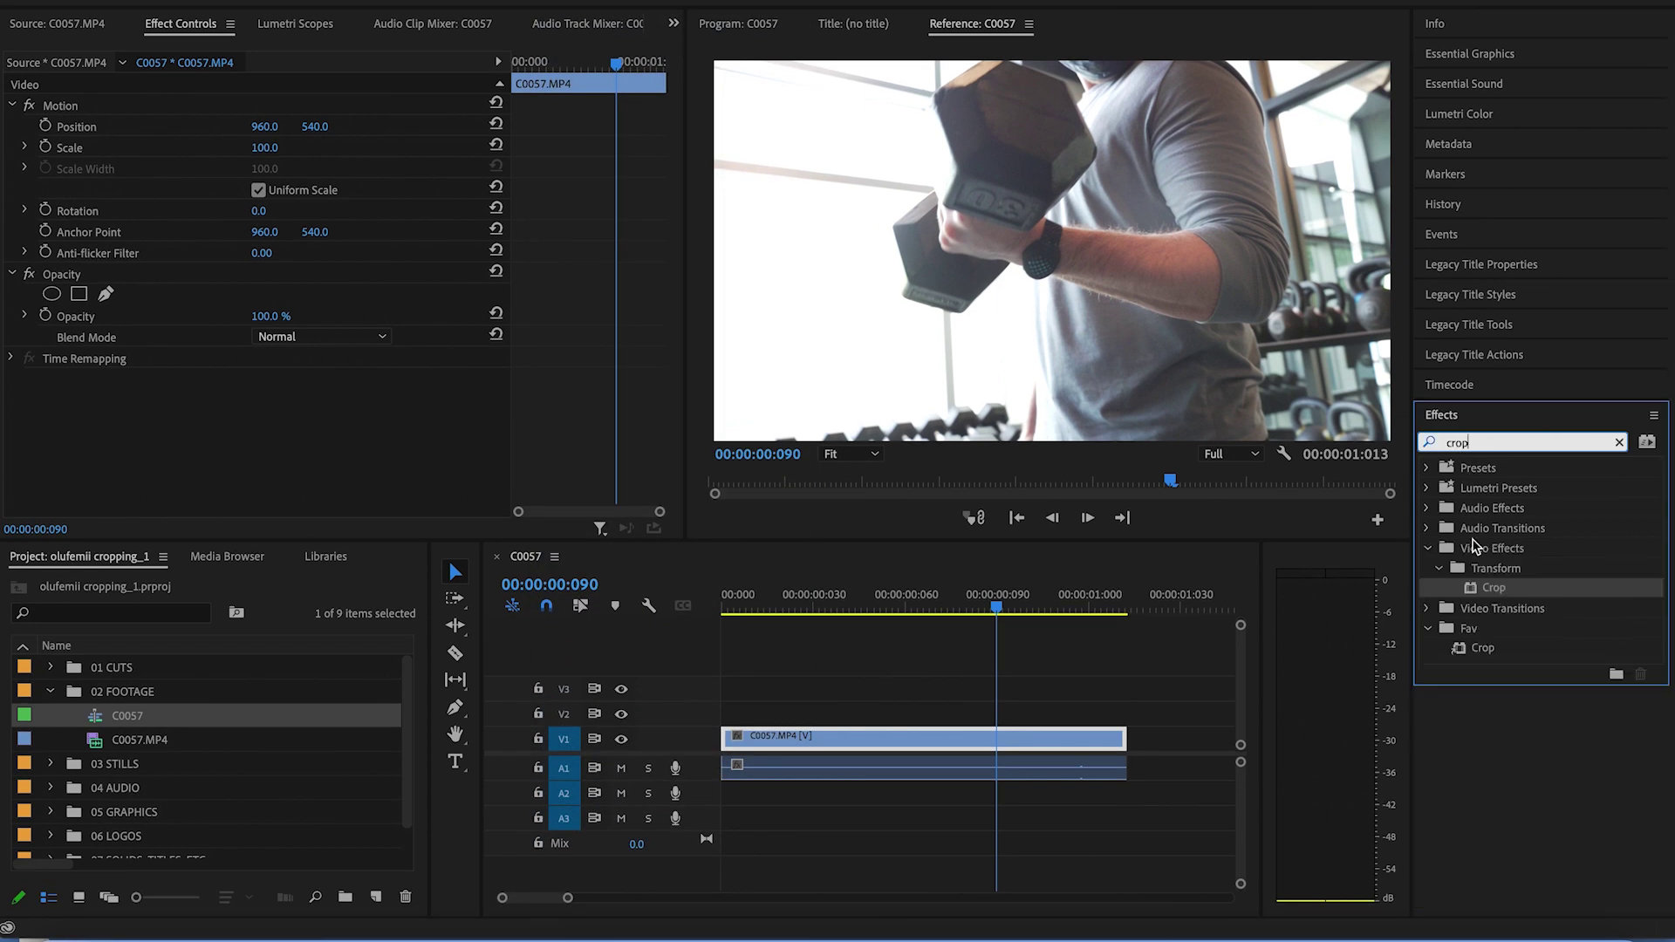
drag(1474, 591, 991, 749)
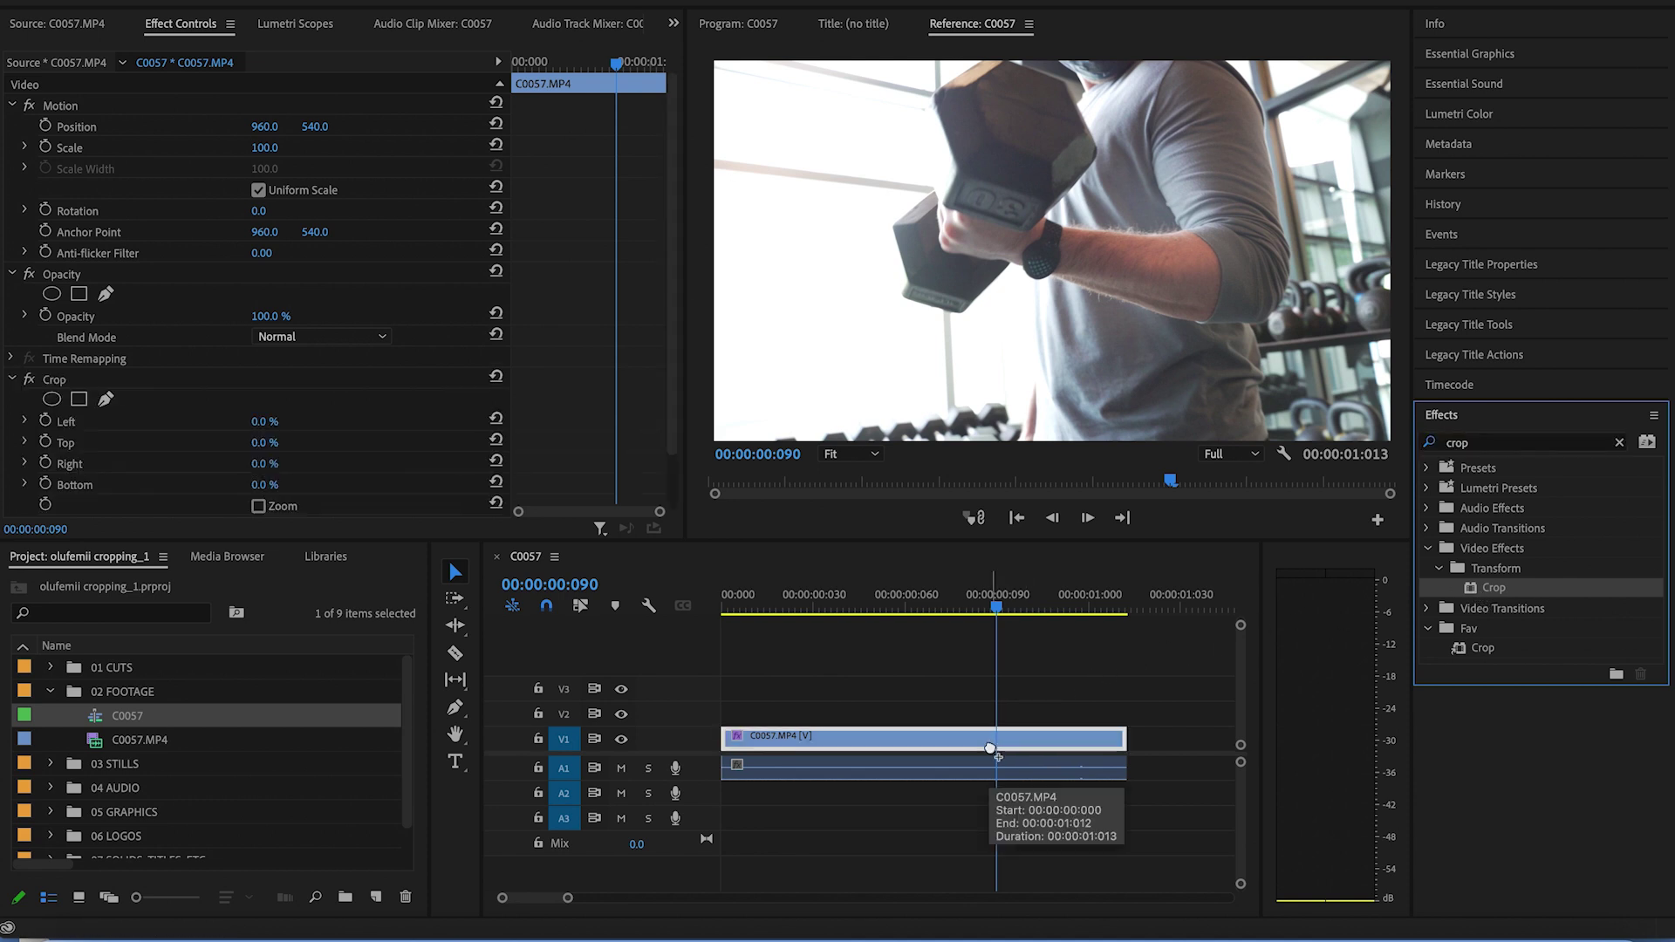
Crop the clip by 18% left, 2% top, 23% right and 21% bottom, with Zoom enabled to fill the frame
scroll(280, 408, down, 3)
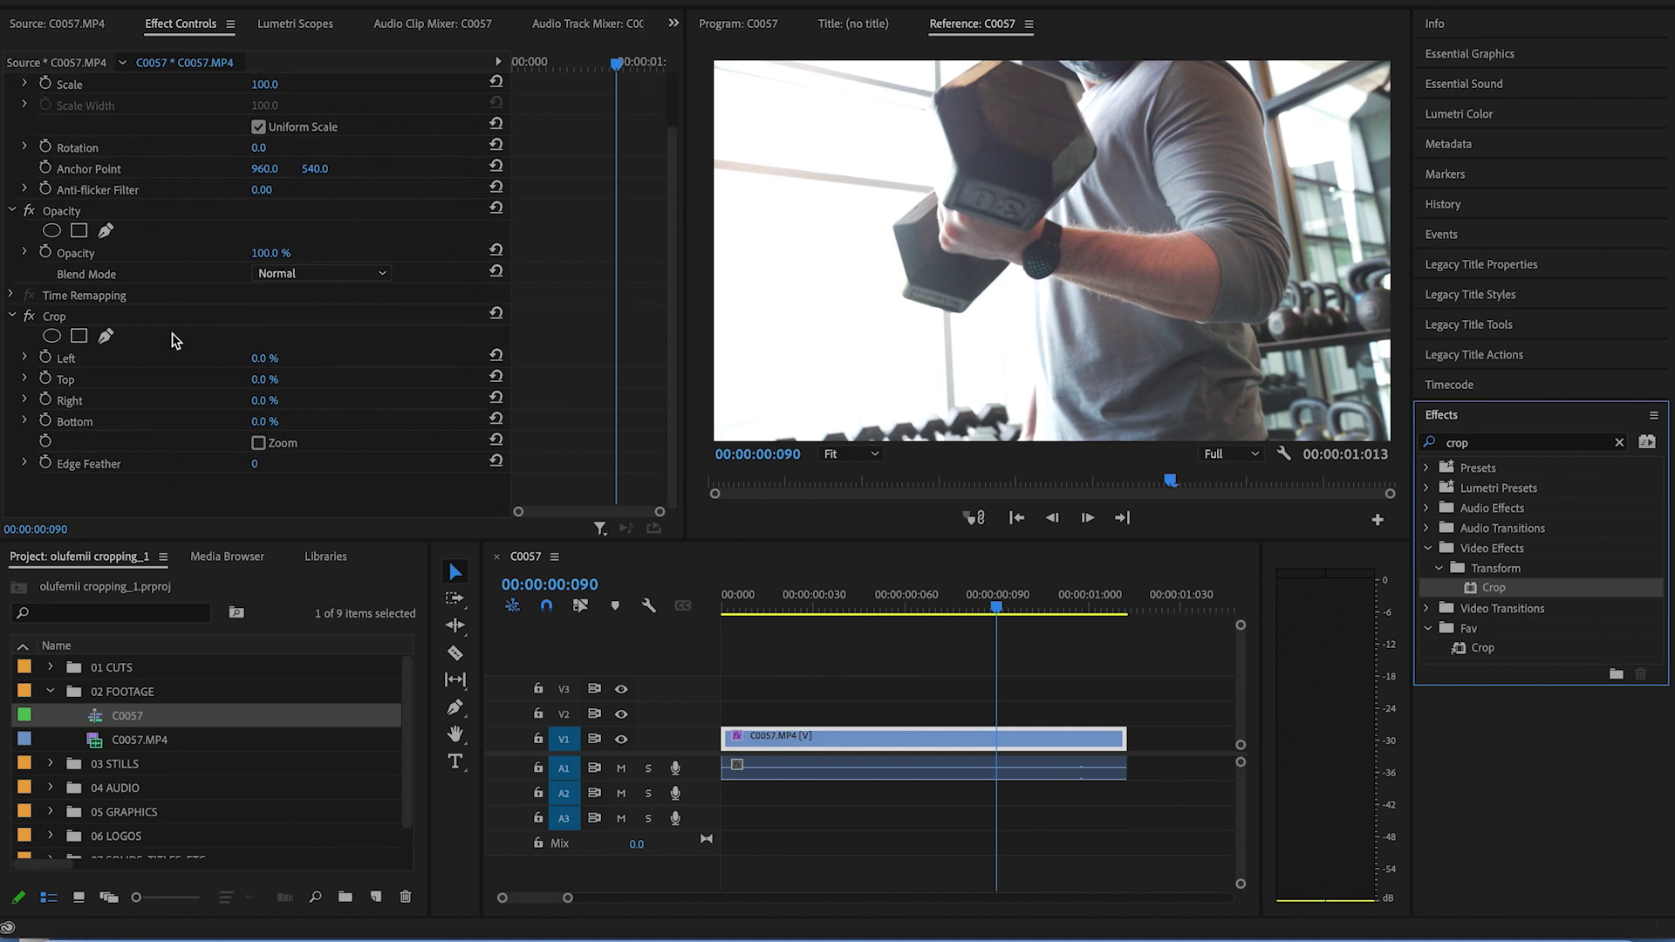
mouse_move(259, 359)
mouse_down()
mouse_move(301, 359)
mouse_move(261, 358)
mouse_move(301, 401)
mouse_move(278, 358)
mouse_up()
drag(265, 421, 273, 379)
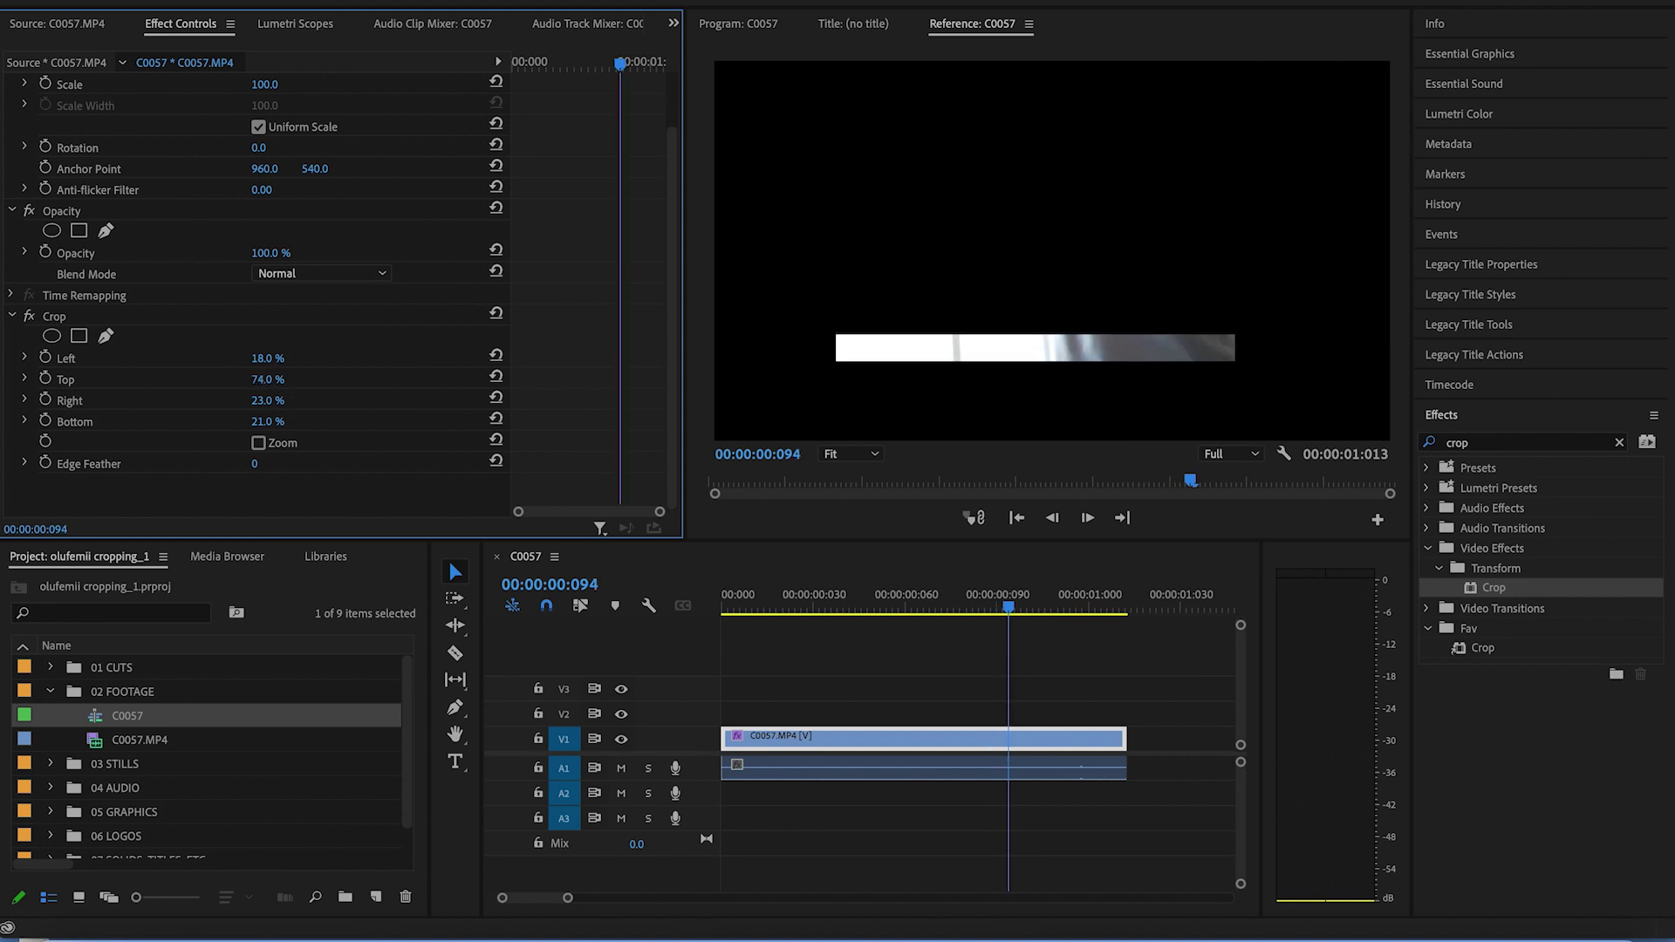
drag(324, 379, 269, 379)
click(258, 443)
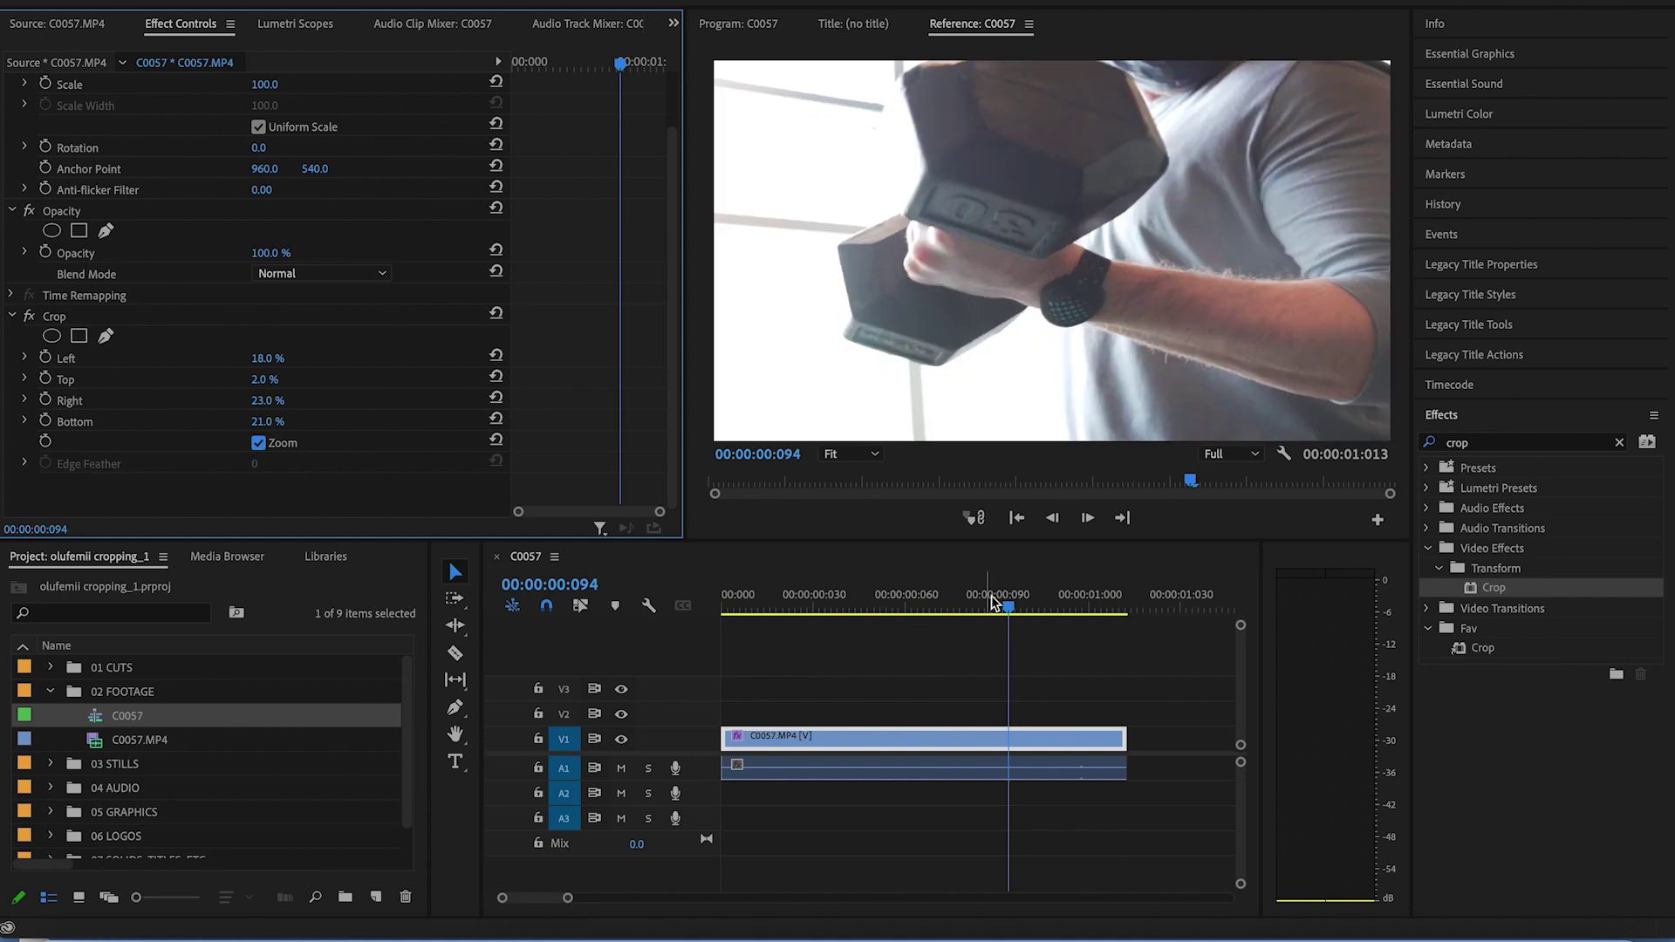
drag(1008, 606, 1049, 645)
Turn off Zoom and set the top crop to 20%, and try scaling up the cropped clip
click(258, 443)
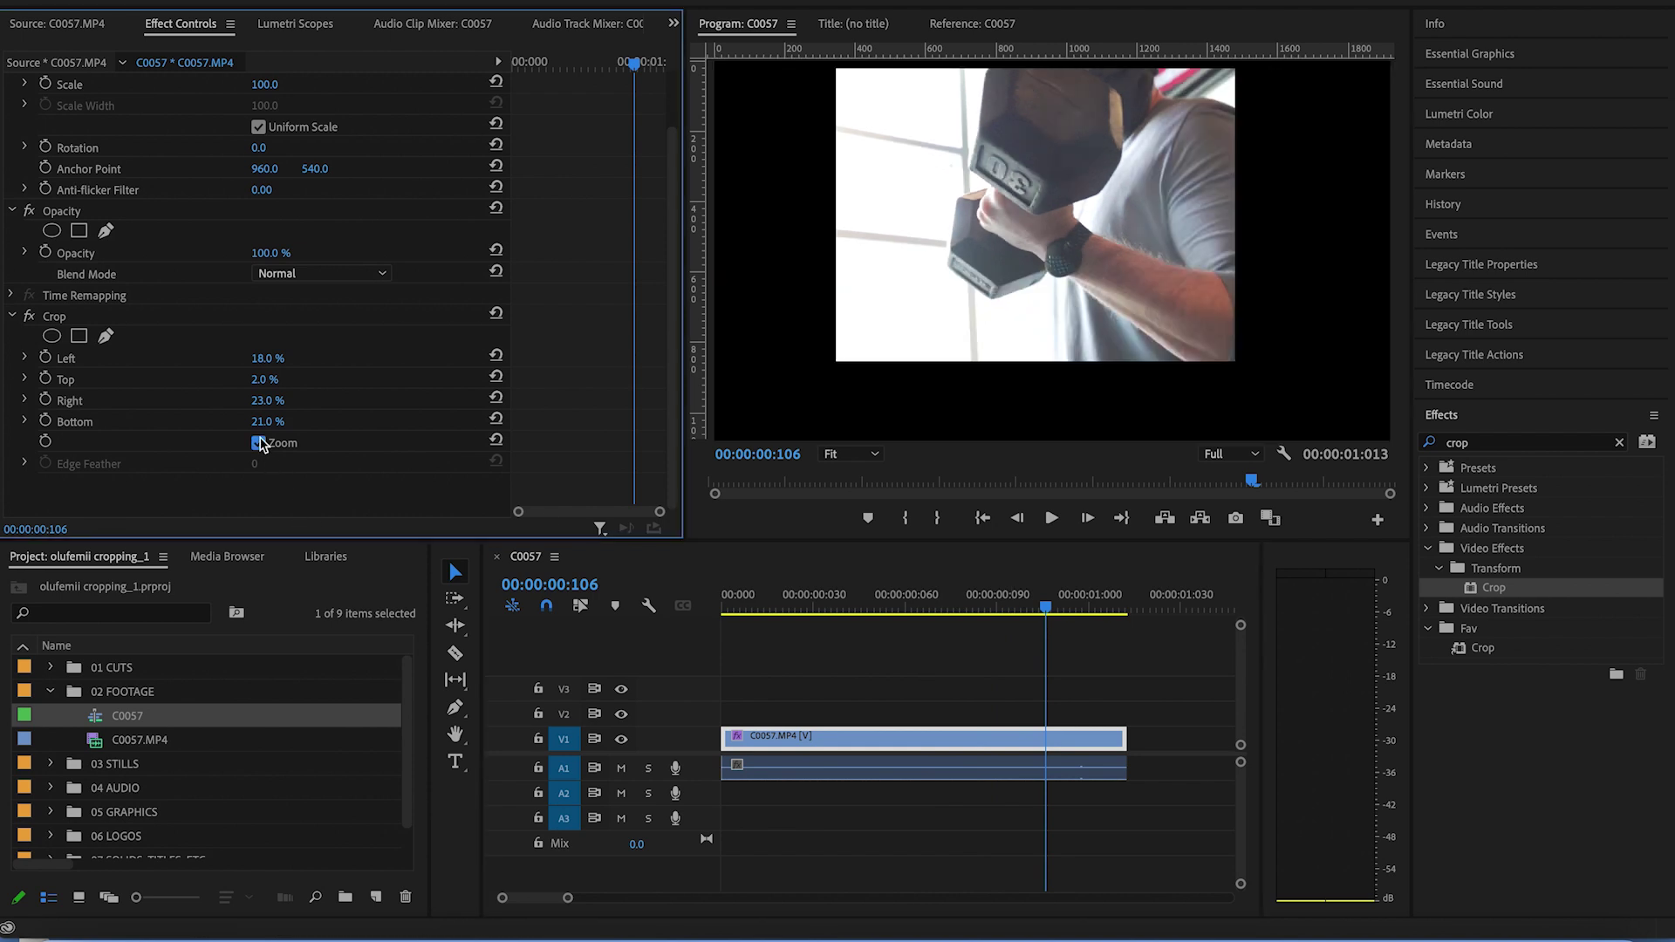
mouse_move(266, 358)
mouse_down()
mouse_move(296, 359)
mouse_move(272, 359)
mouse_move(278, 380)
mouse_up()
key(ctrl+z)
scroll(275, 174, up, 2)
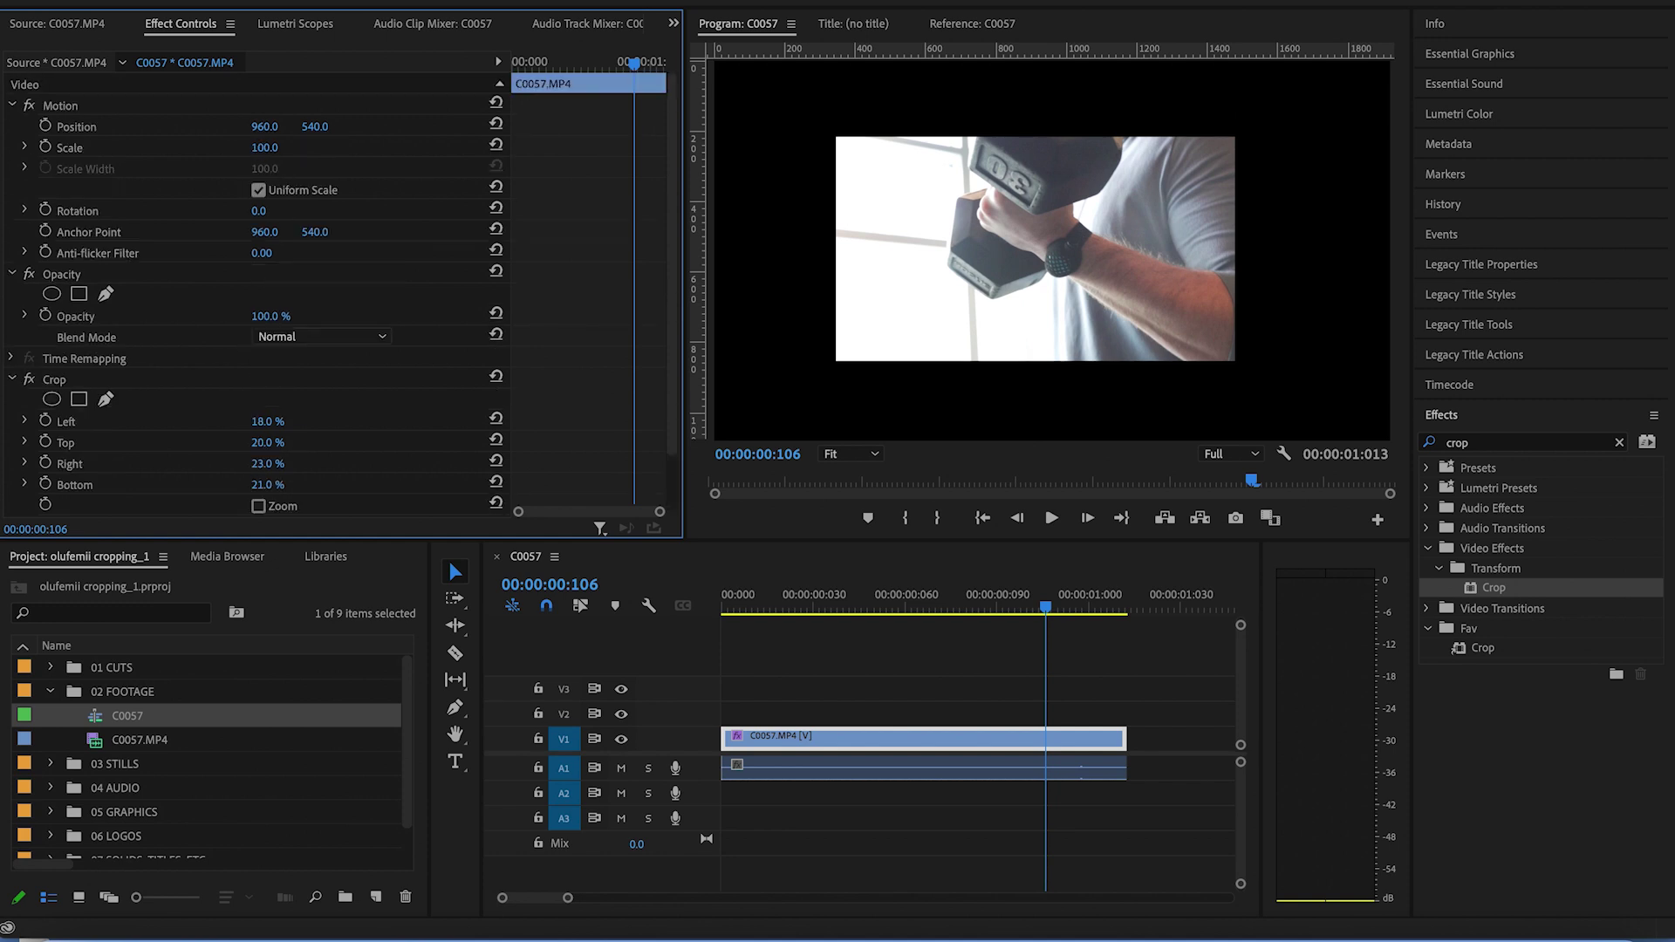
drag(279, 146, 372, 147)
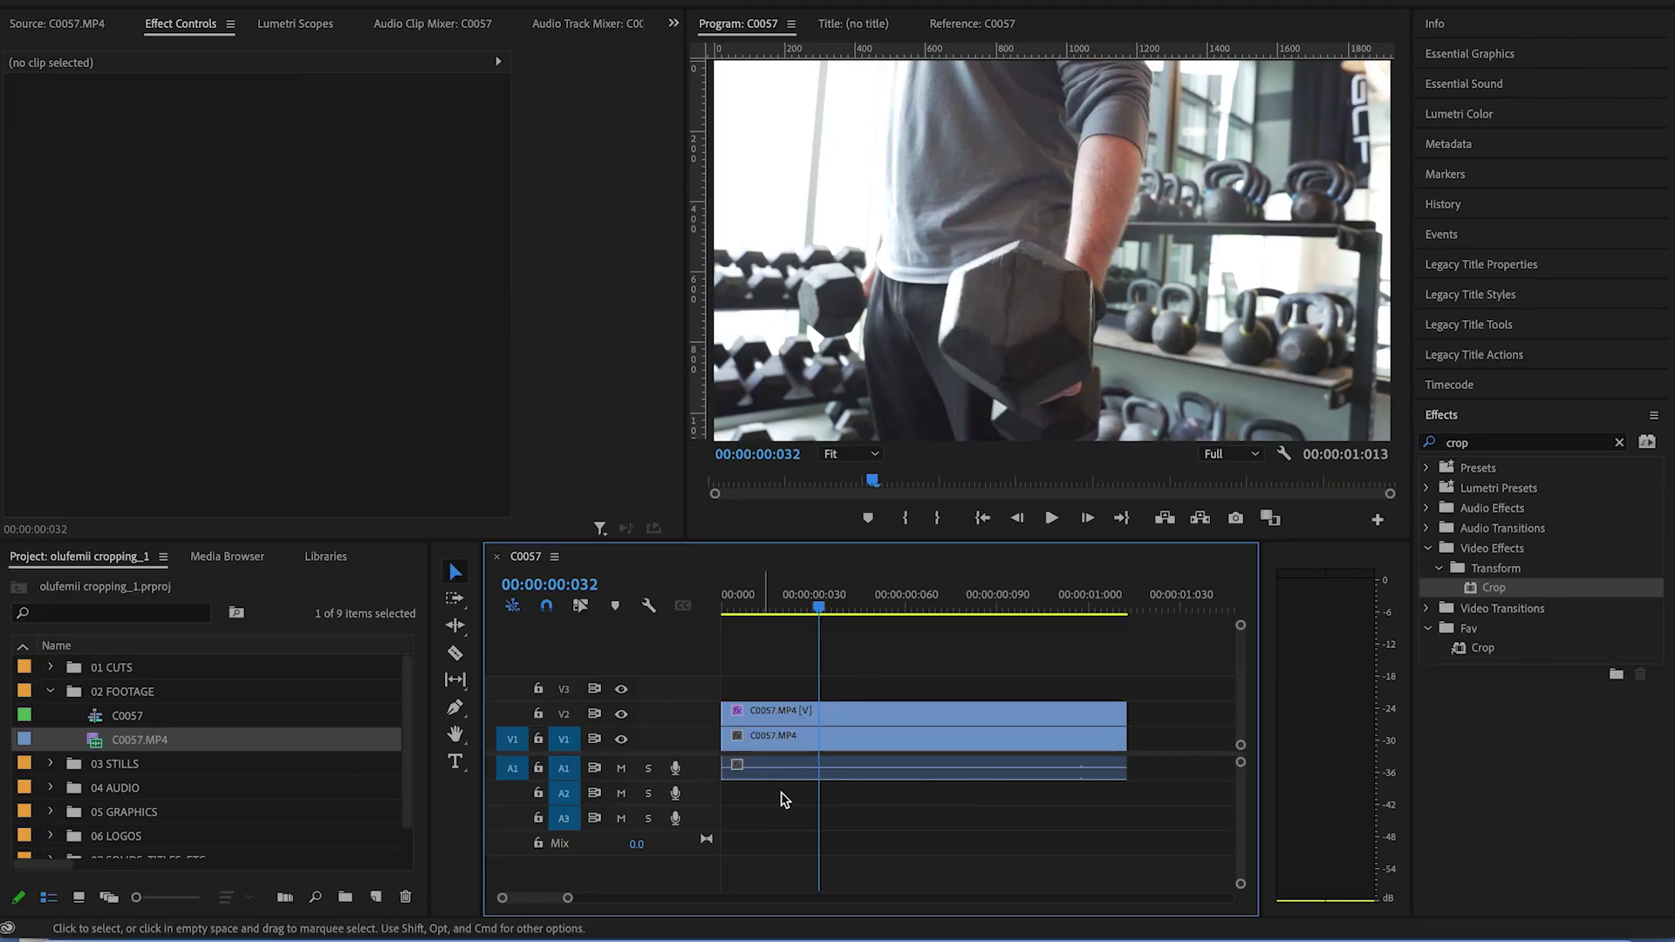
Set the upper-track clip's horizontal position to 707 and its right crop to 39% for a split screen
click(793, 718)
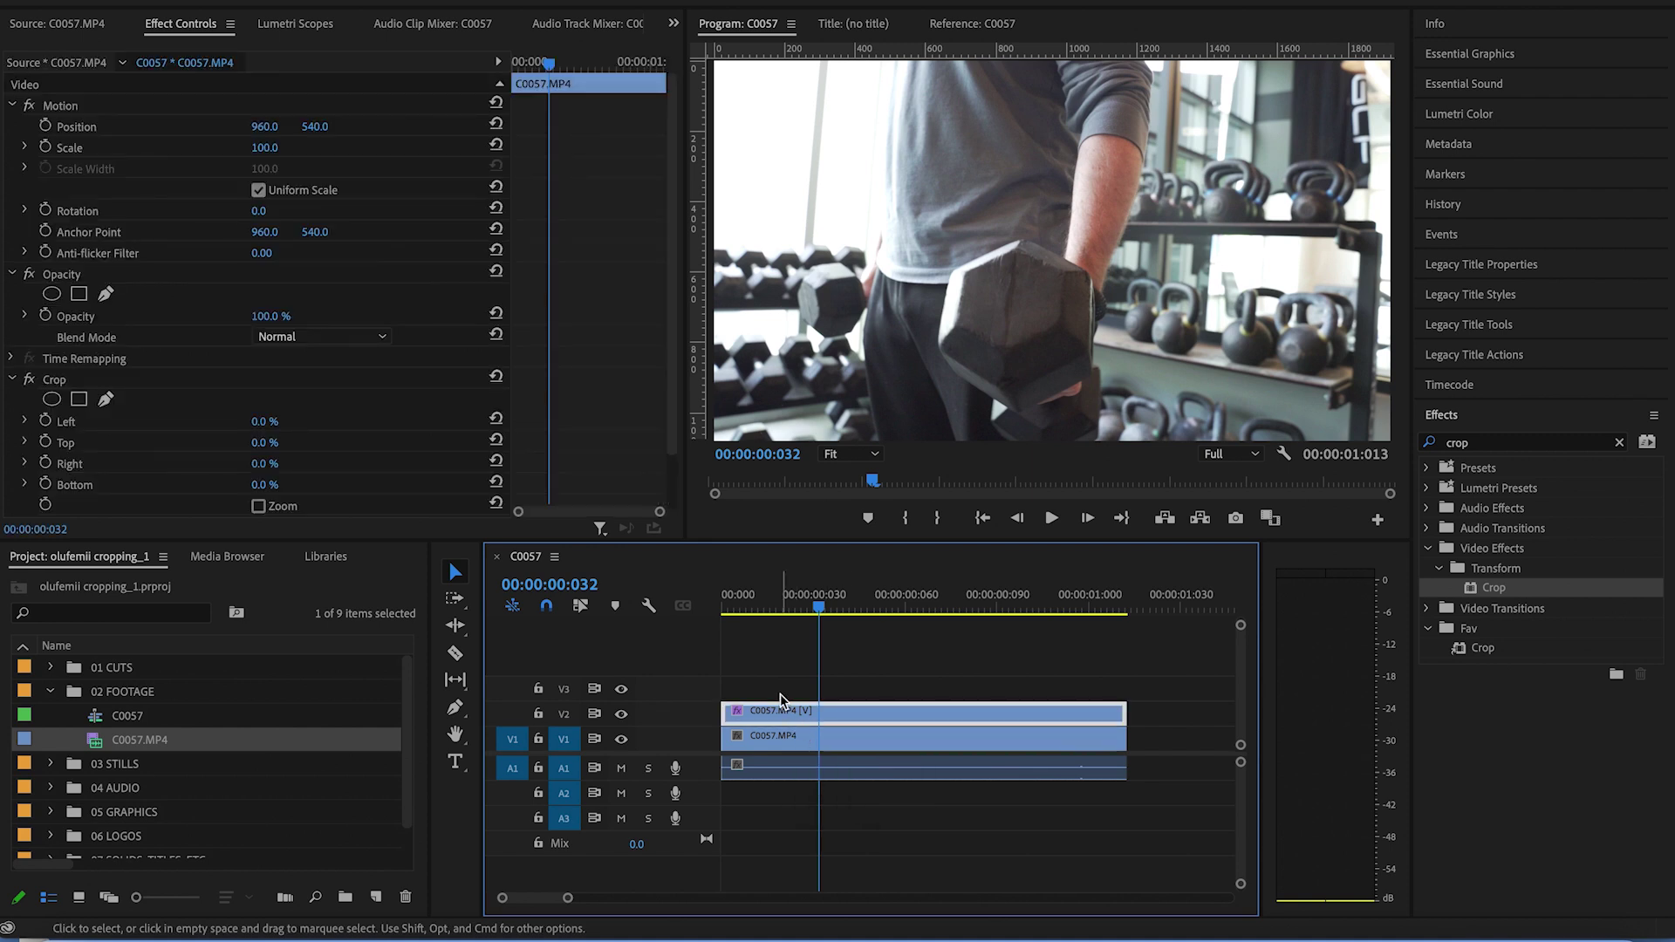
click(788, 691)
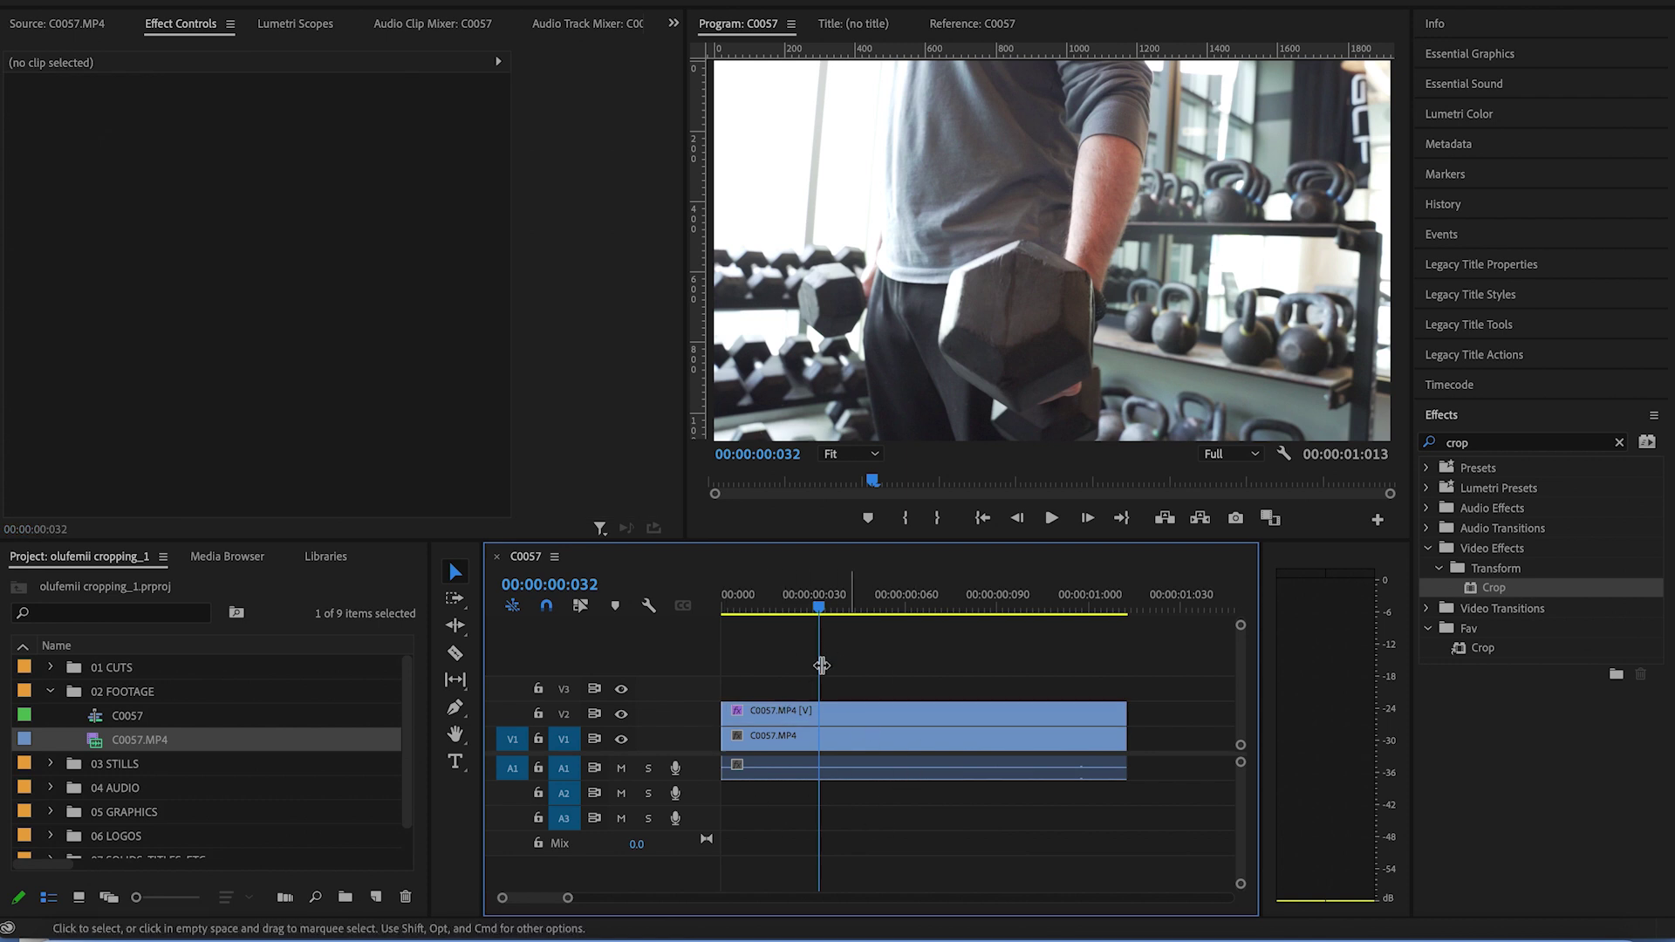
click(835, 711)
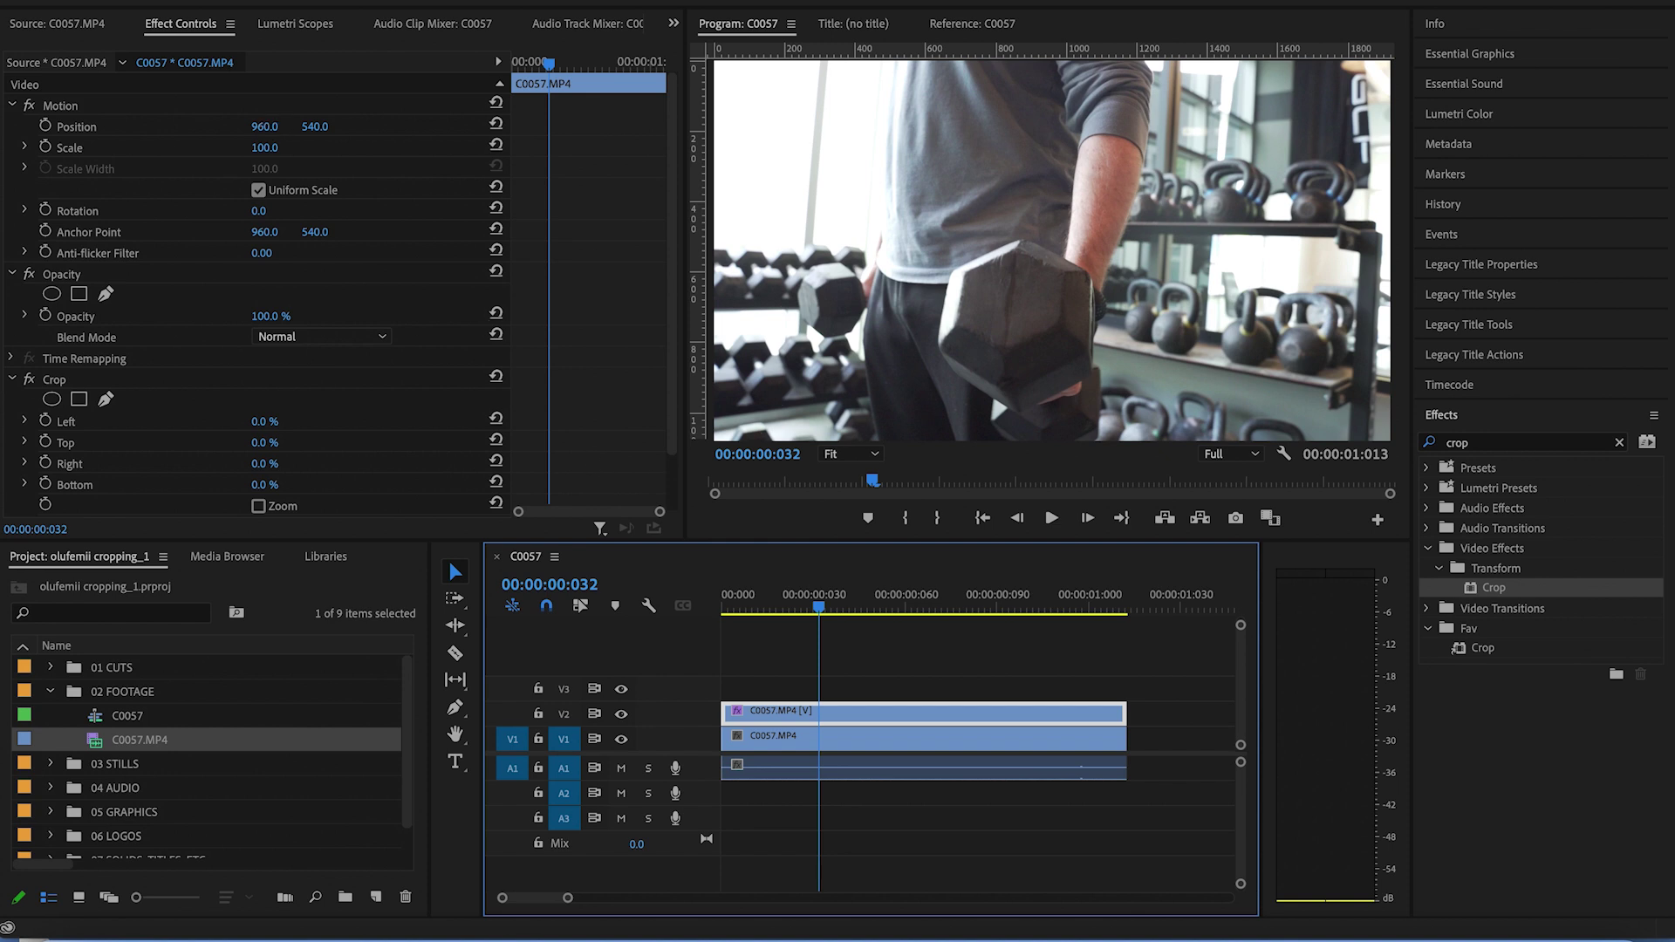
drag(264, 126, 78, 128)
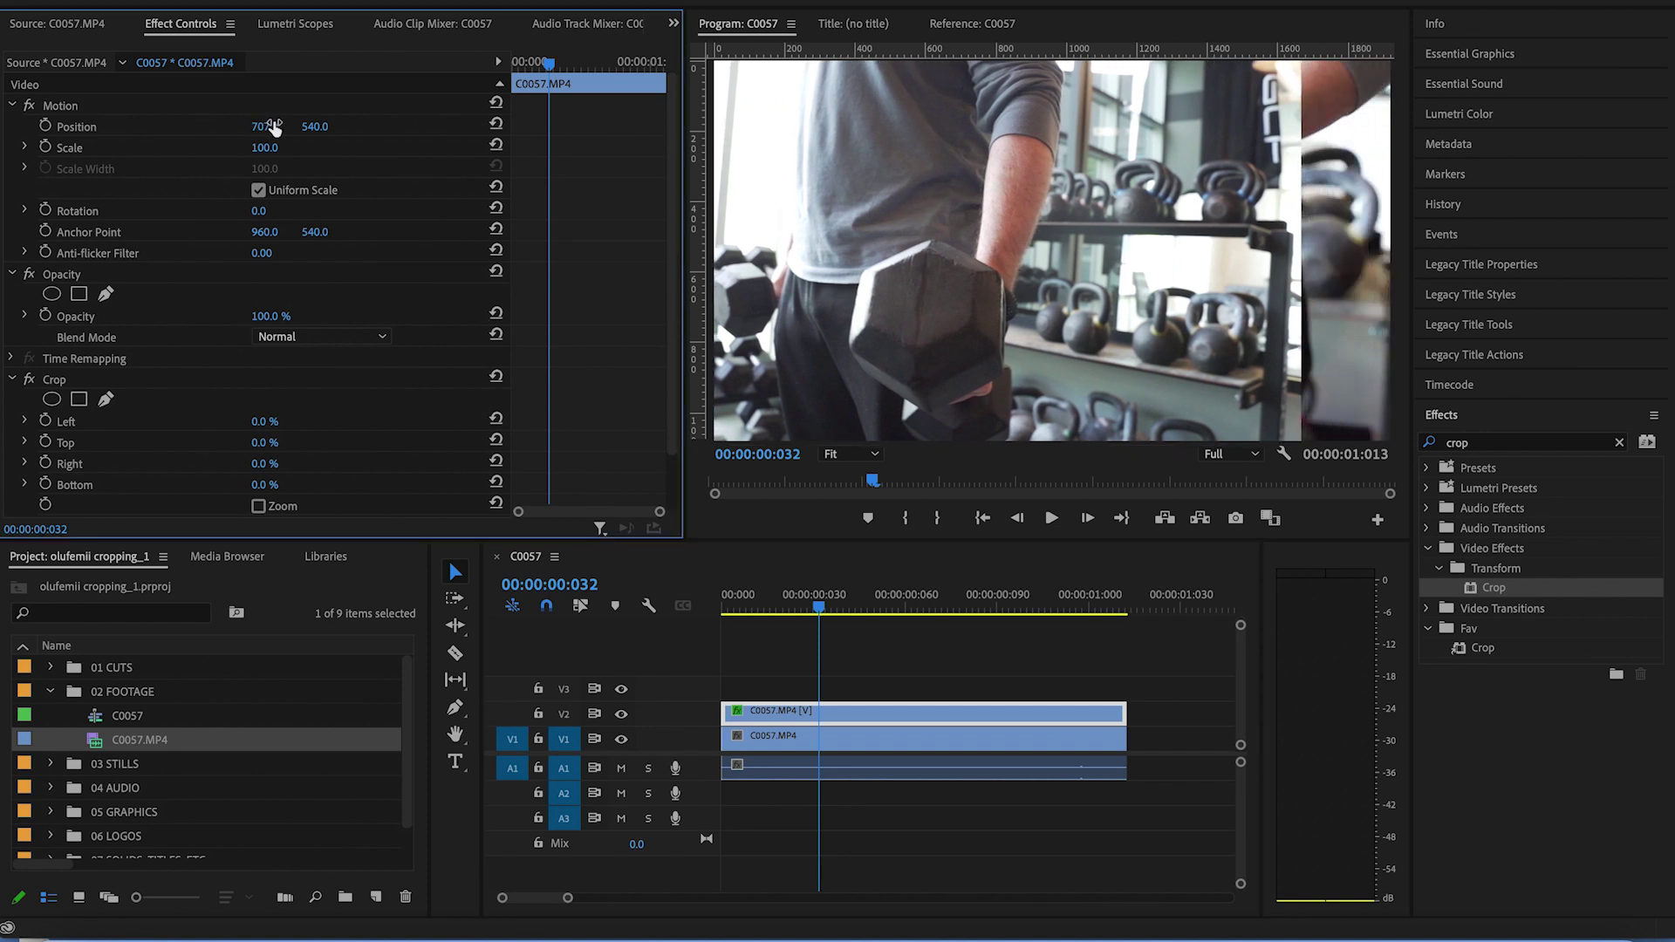
drag(255, 464, 290, 464)
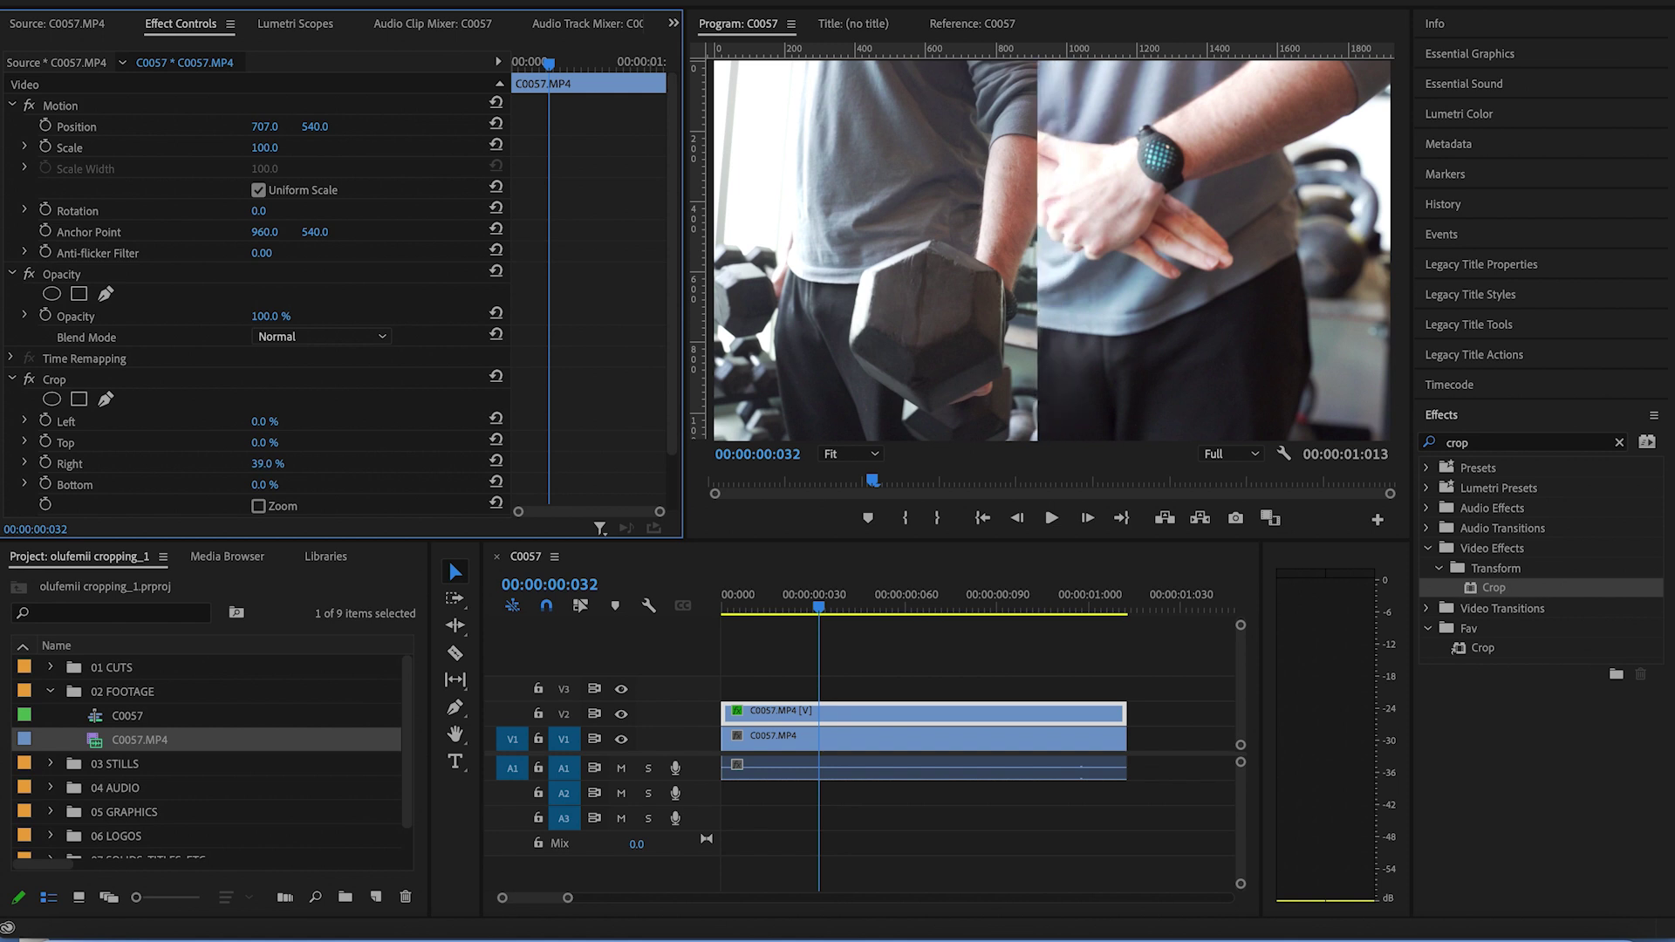
Set the lower-track clip's horizontal position to 1242 and play back the split screen from the start
mouse_move(778, 596)
mouse_down()
mouse_move(1006, 606)
mouse_move(751, 606)
mouse_up()
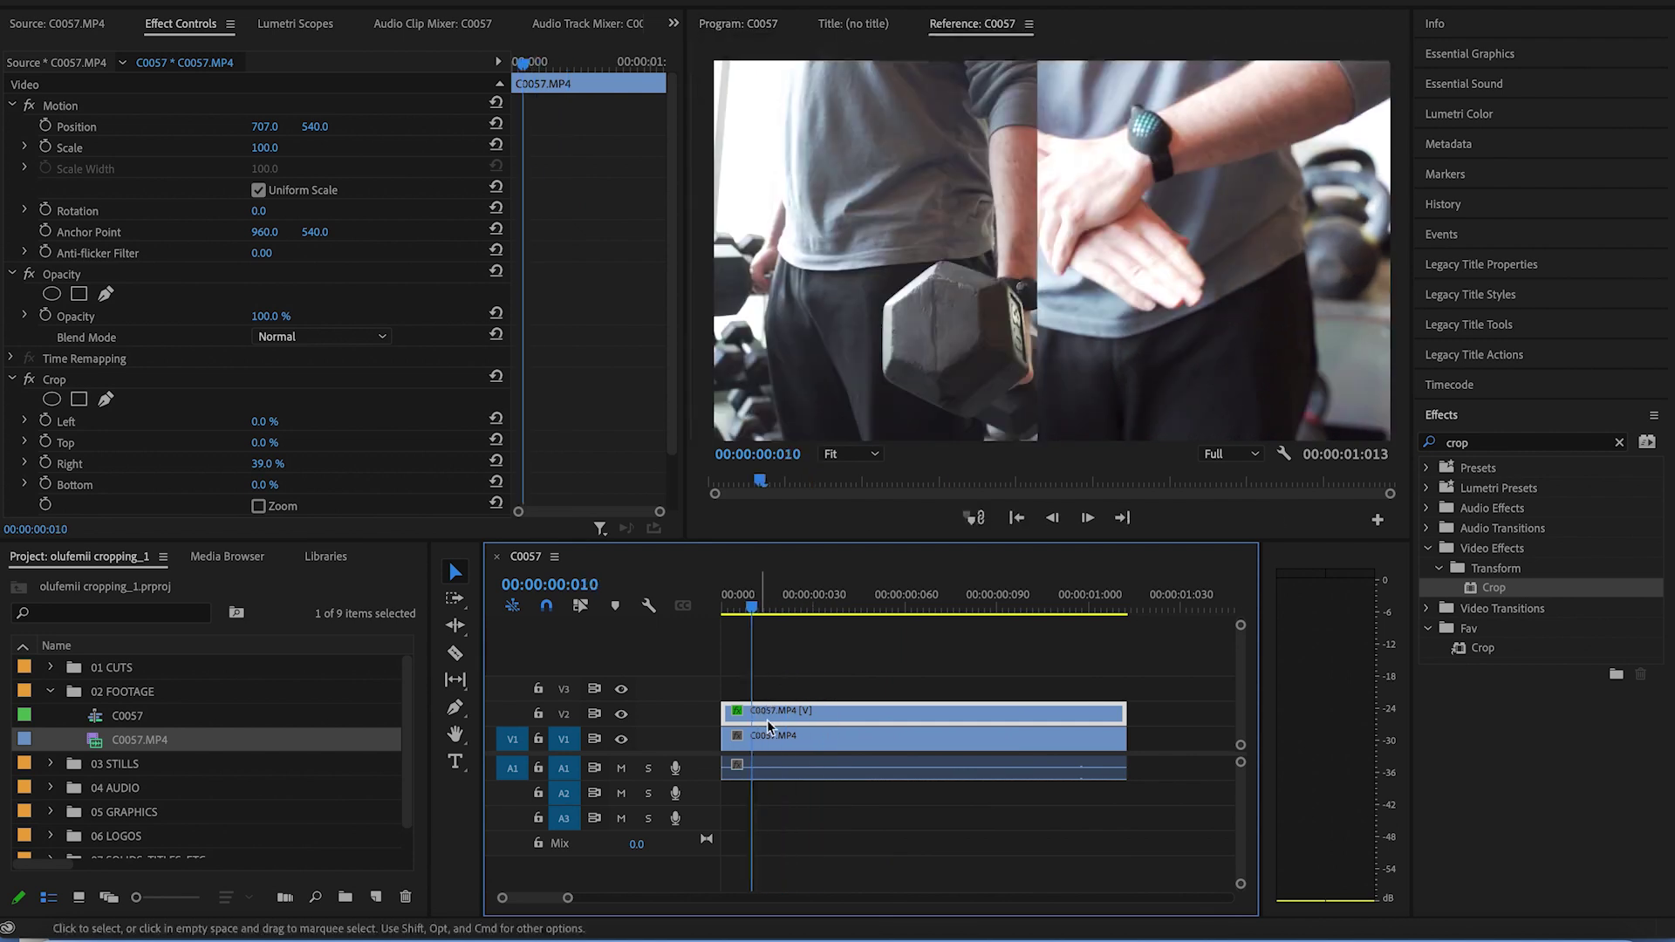
click(767, 734)
drag(278, 127, 523, 126)
drag(771, 603, 676, 602)
key(space)
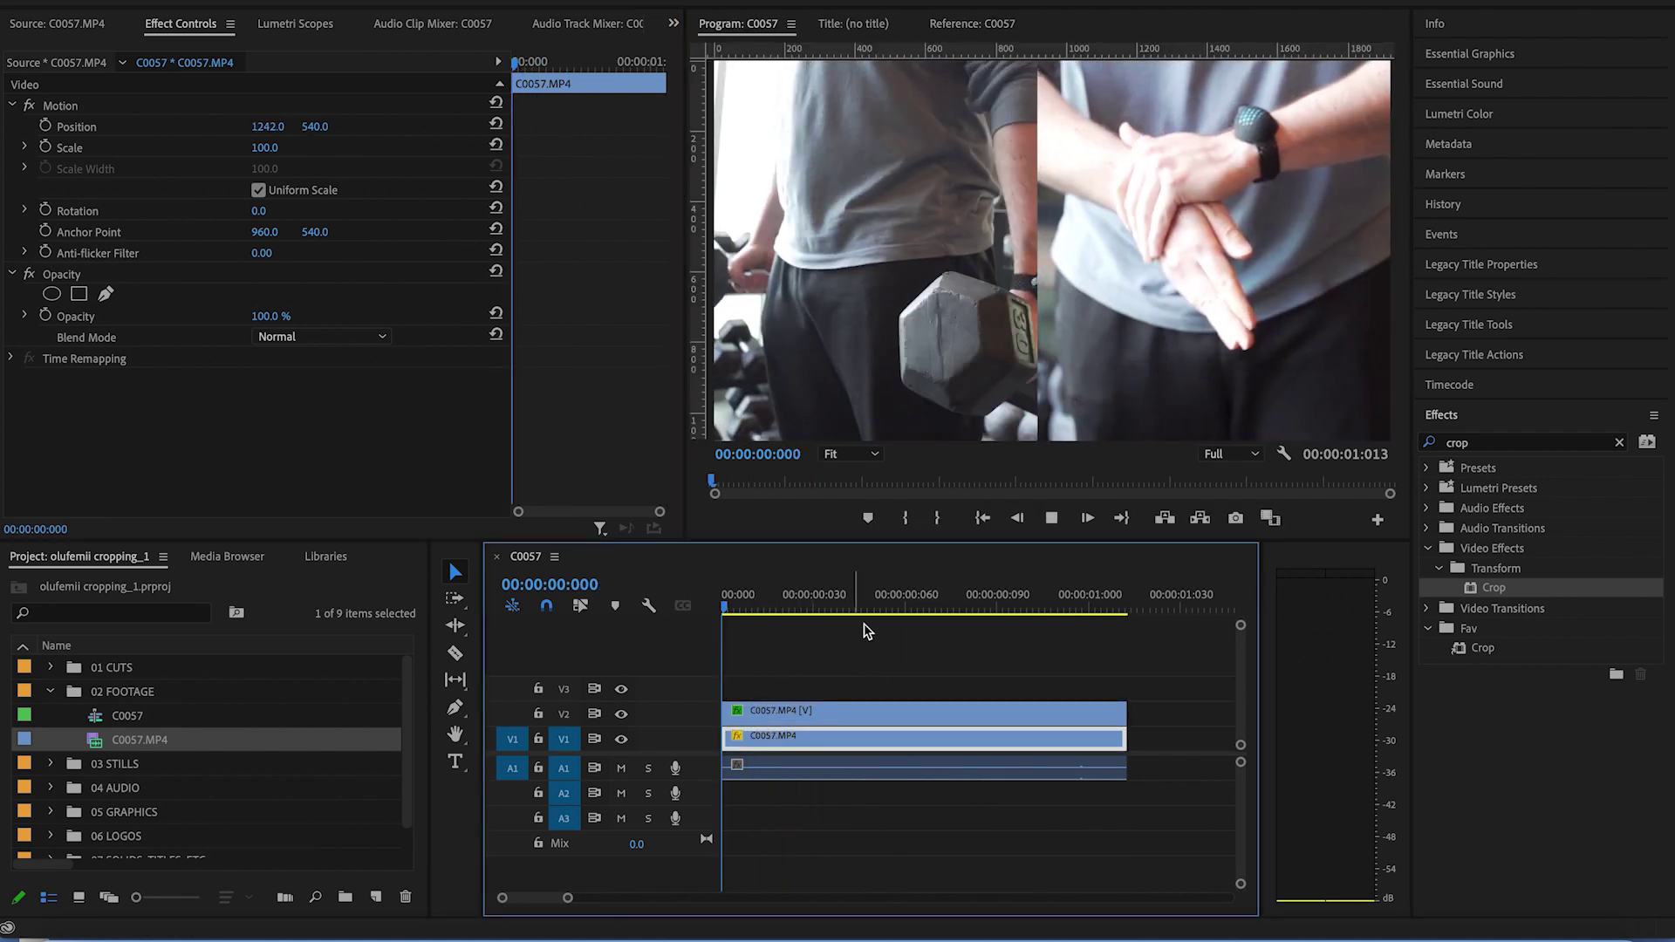
key(space)
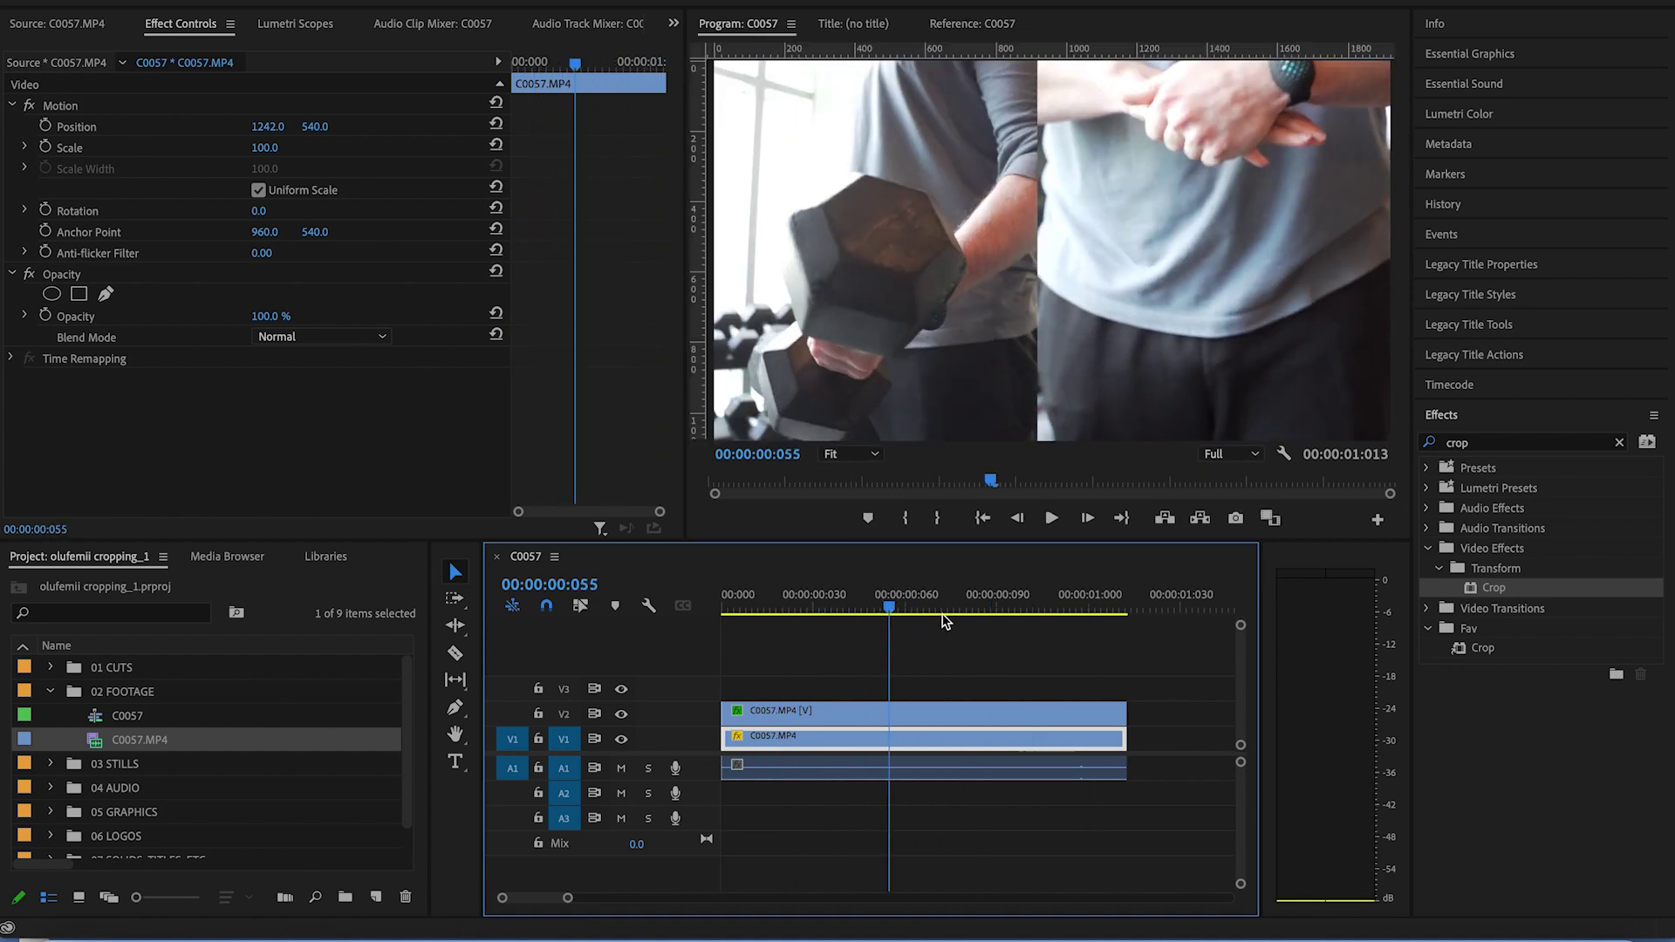
drag(942, 608, 719, 687)
key(space)
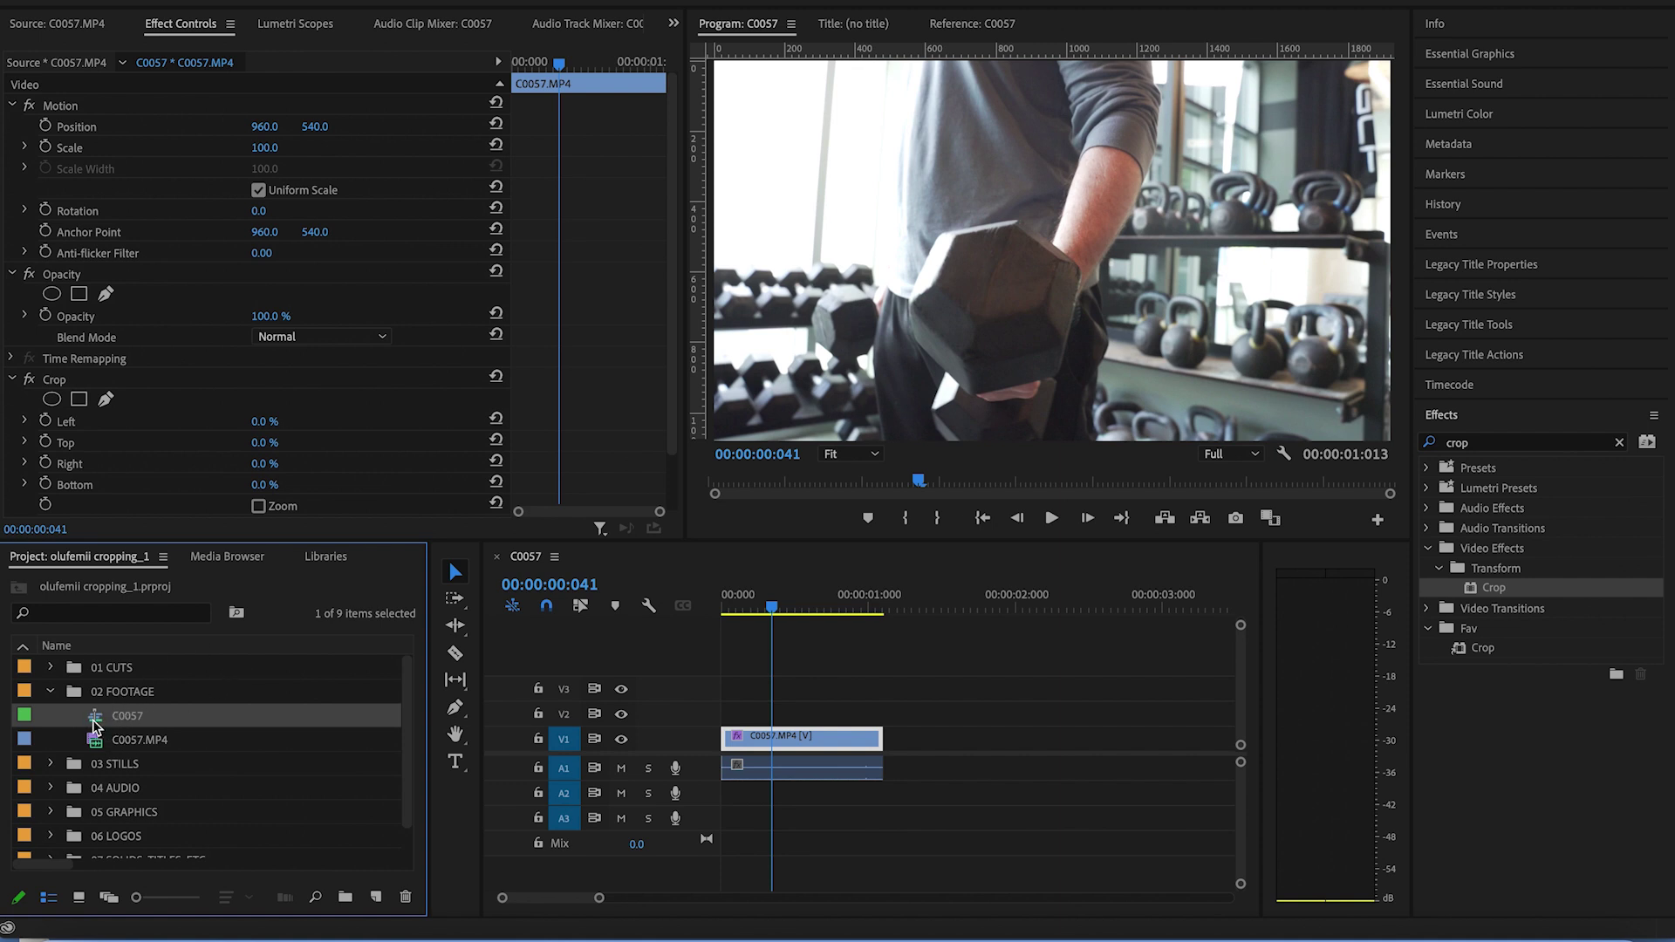
Change the C0057 sequence's frame size to 1080 by 1080, accepting the deletion of its preview files
right_click(96, 725)
mouse_move(162, 915)
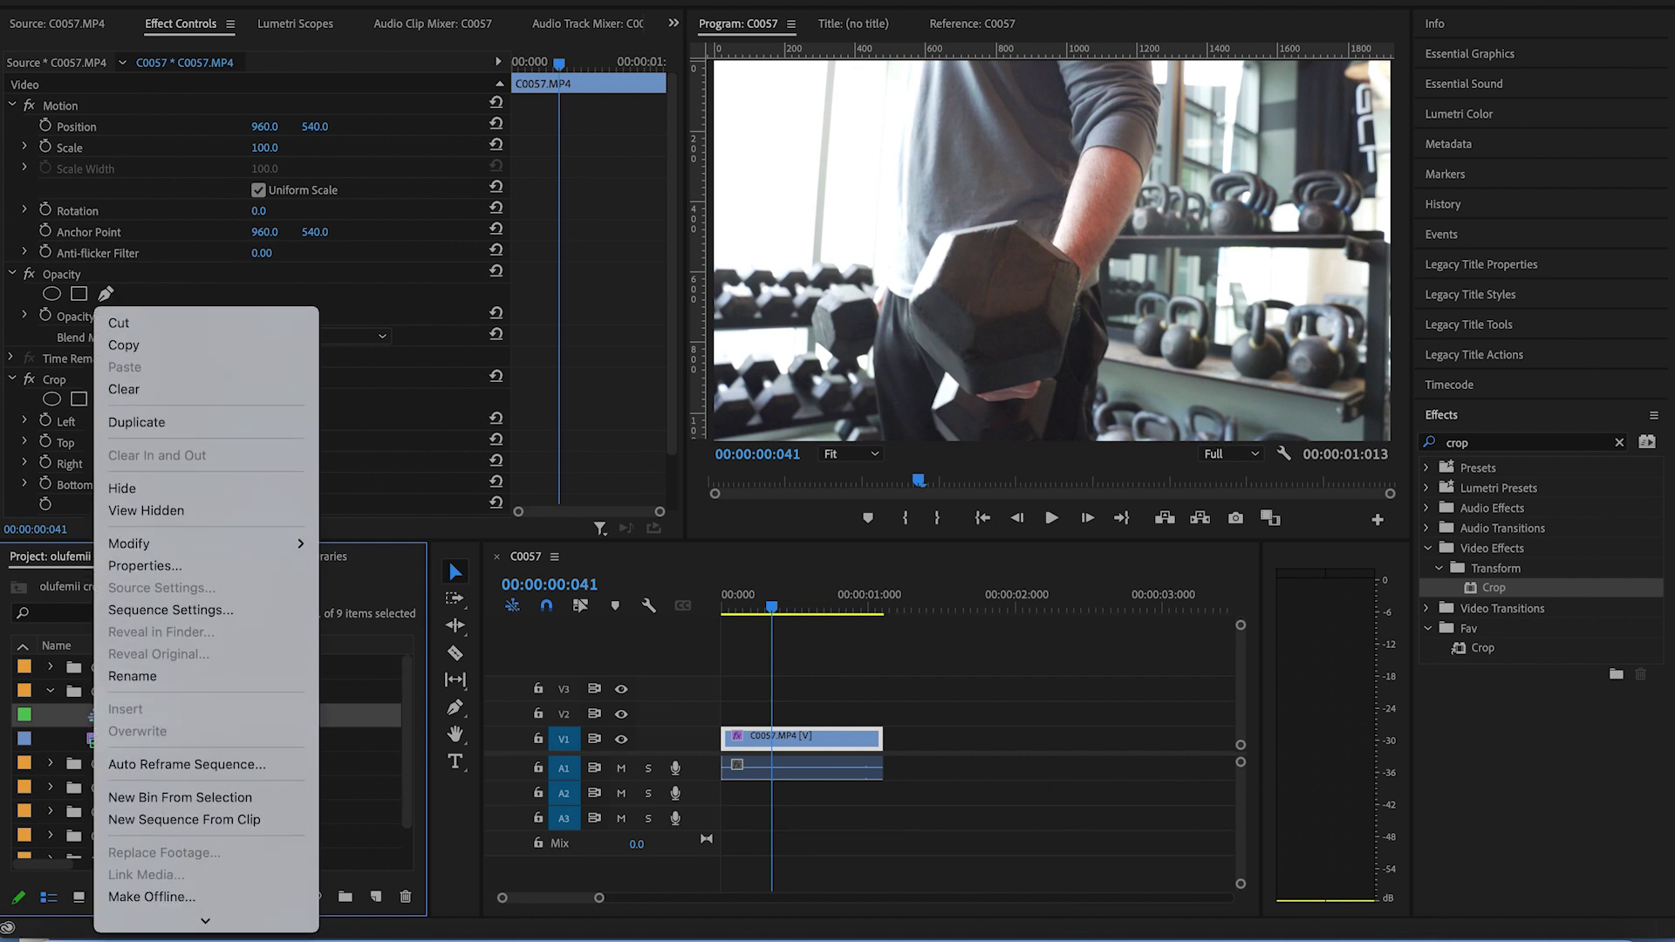
click(173, 520)
click(175, 521)
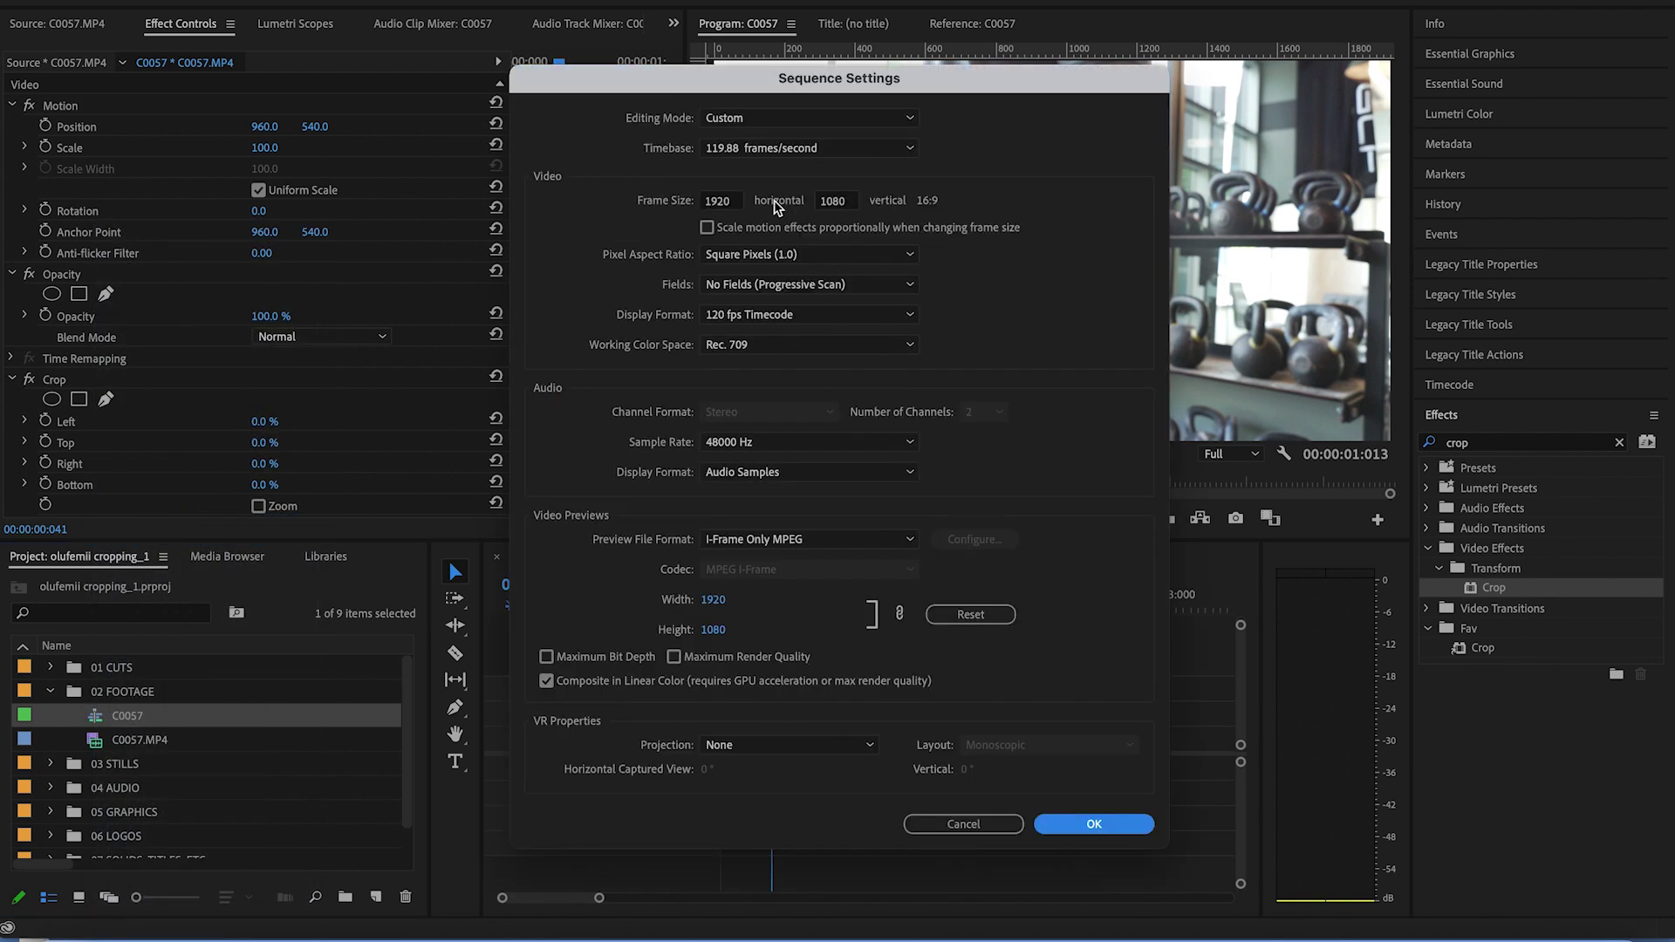
click(733, 208)
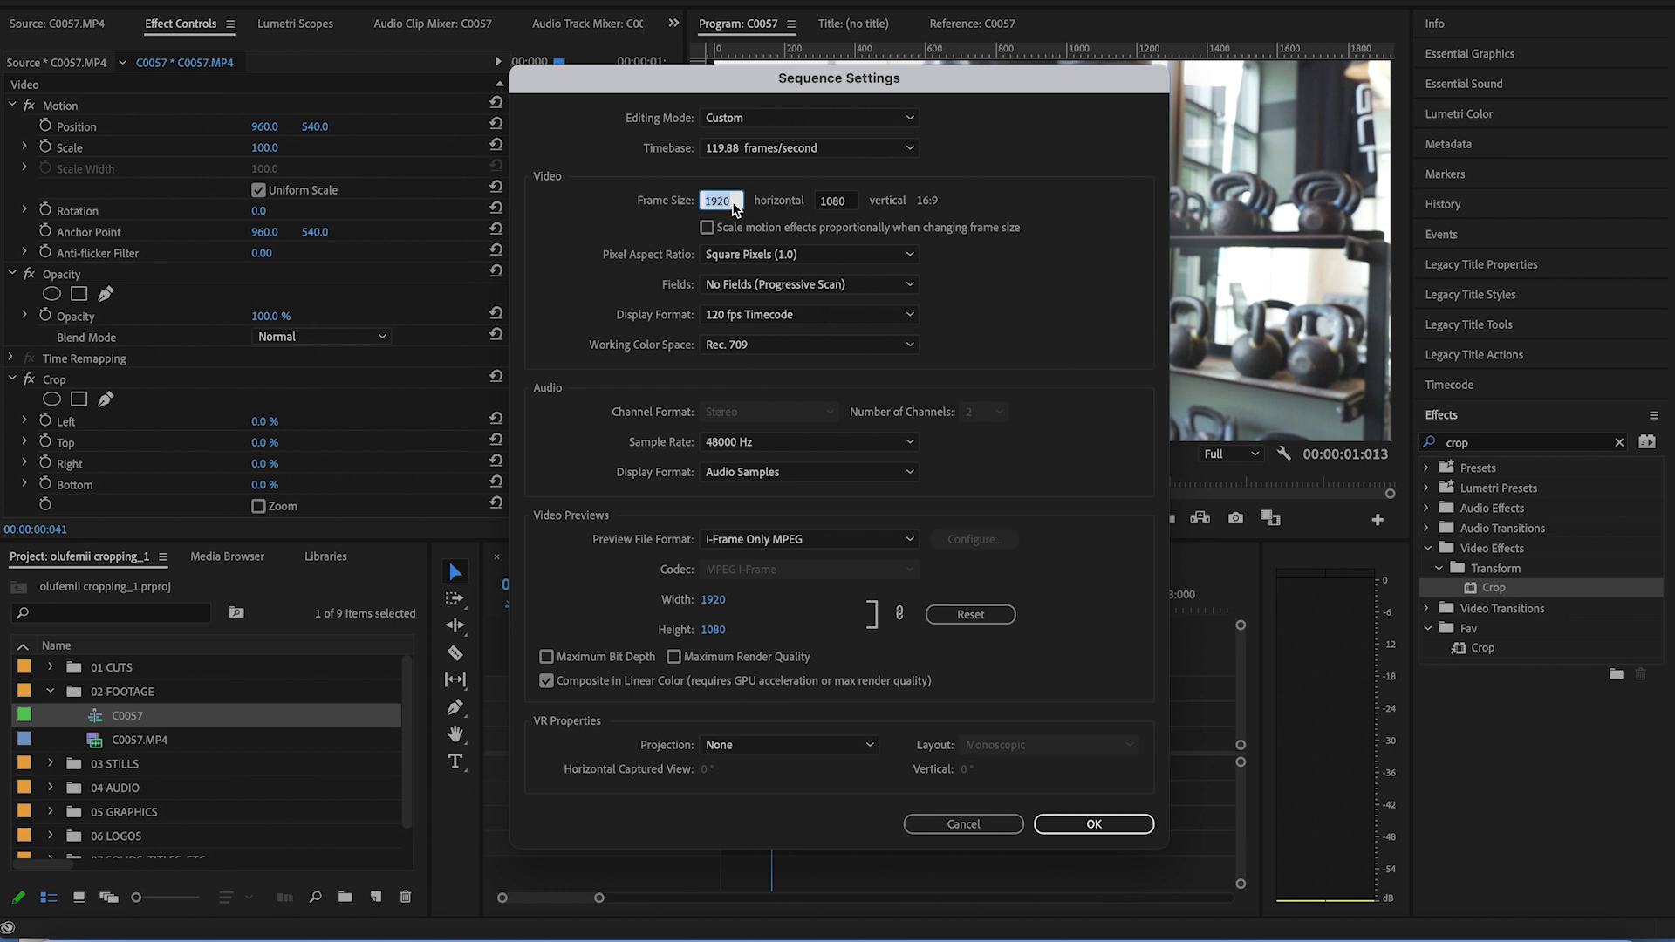
click(1047, 303)
click(1120, 823)
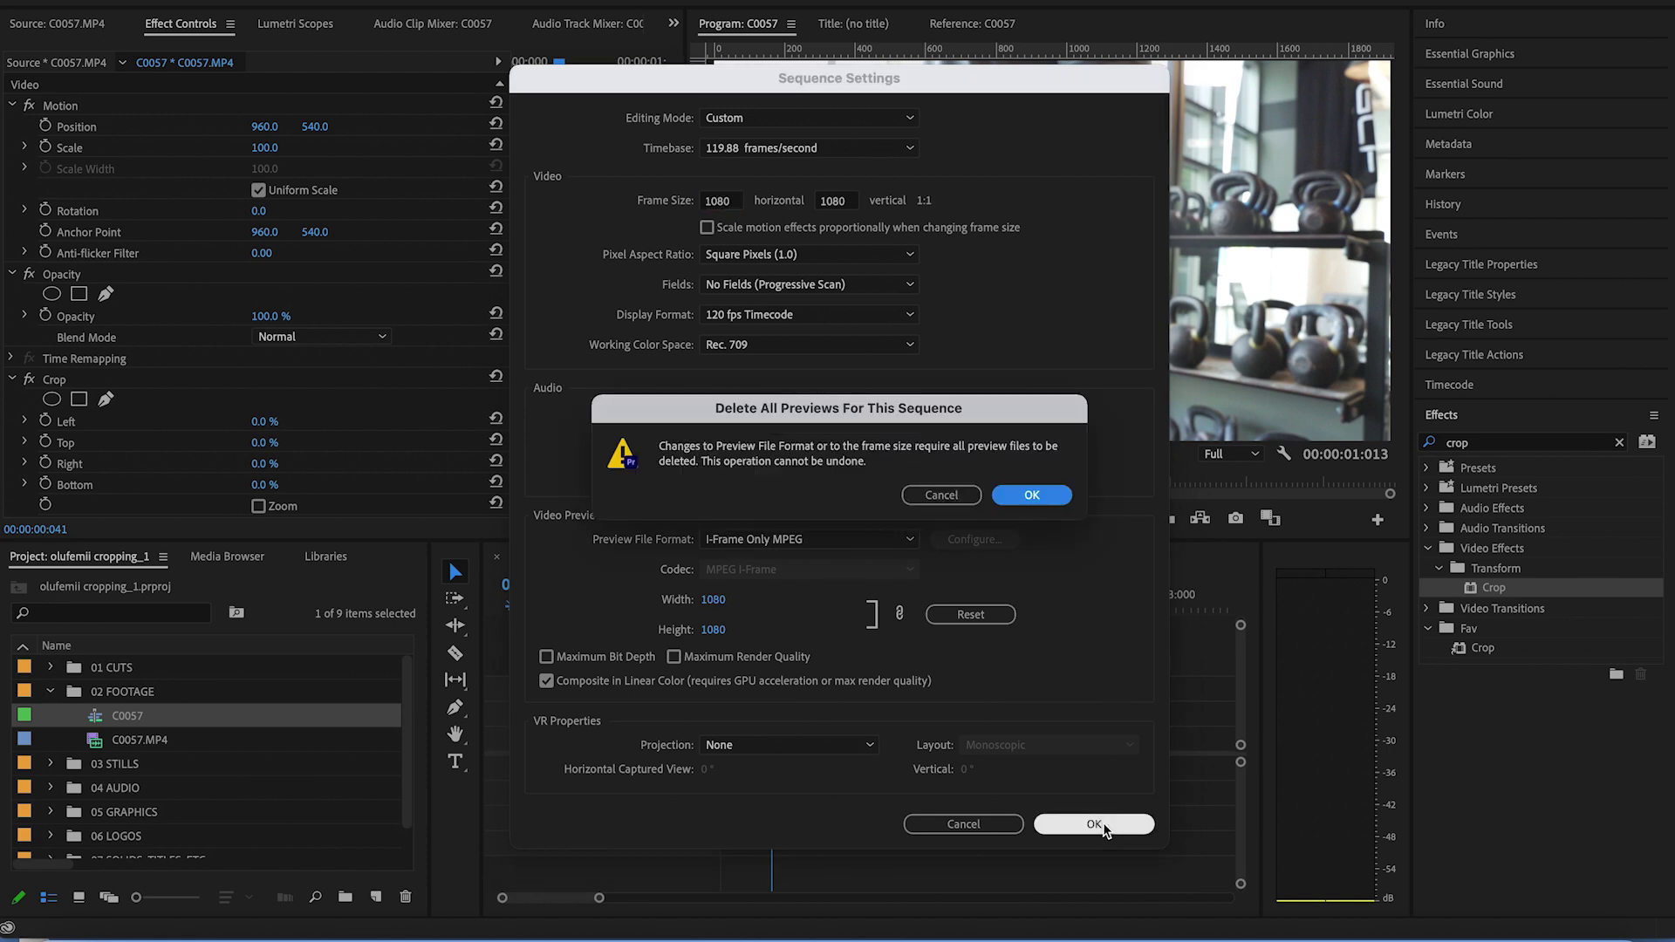
click(1029, 494)
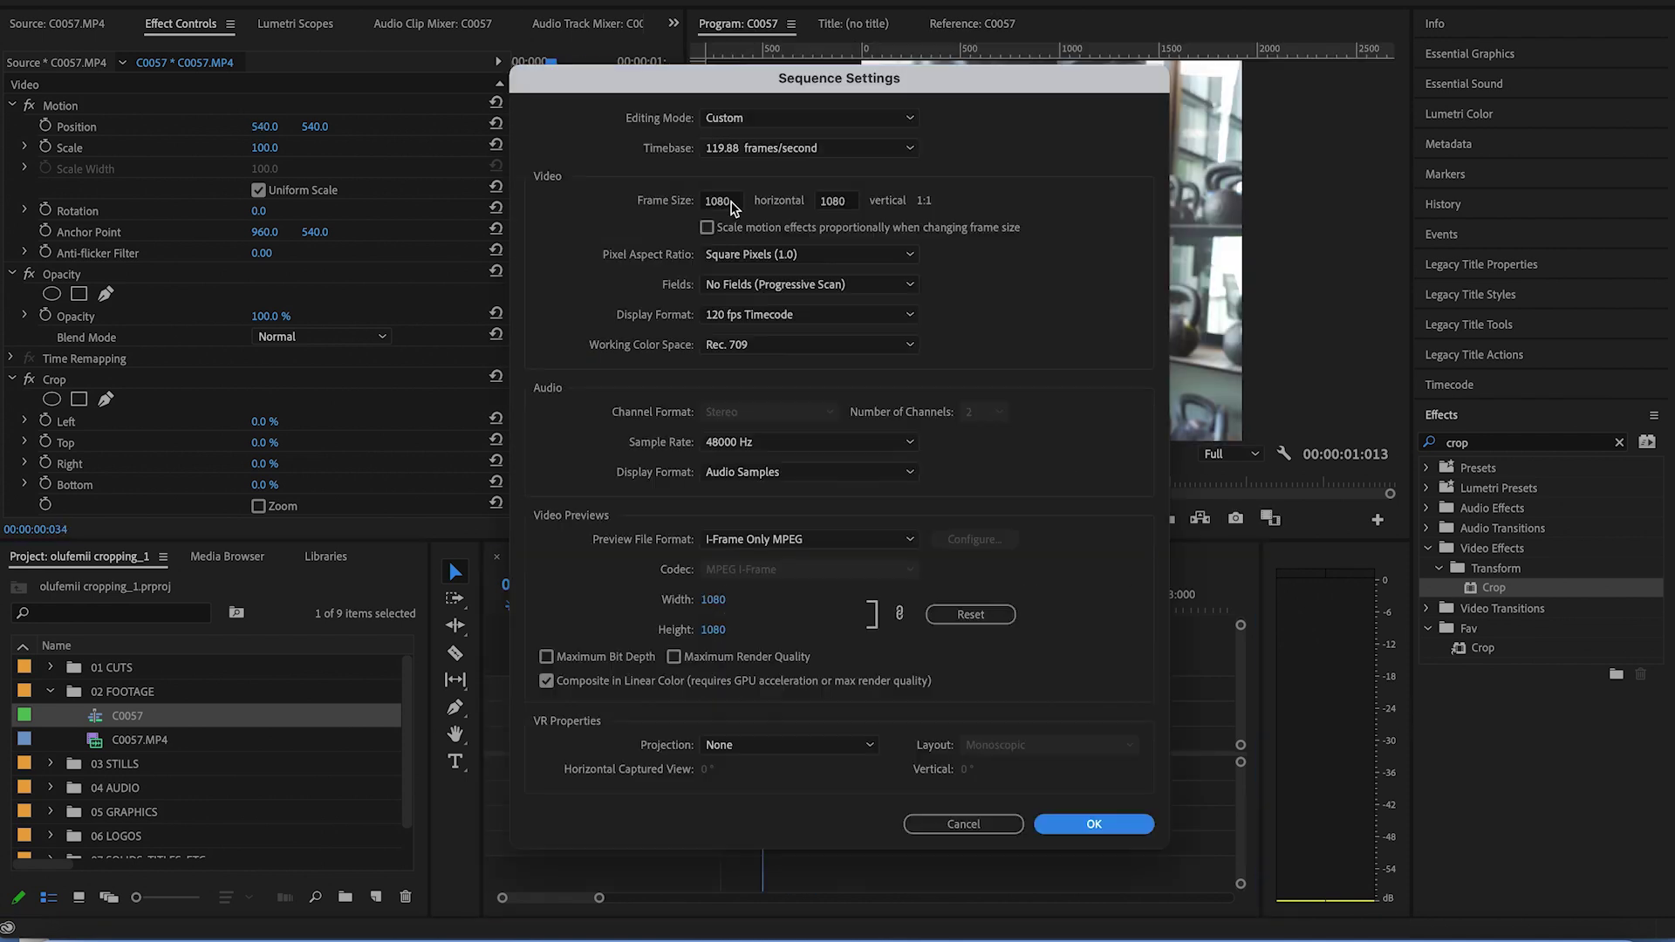
Set the sequence's vertical frame size to 1920 for a 9:16 portrait frame
key(Tab)
text(1)
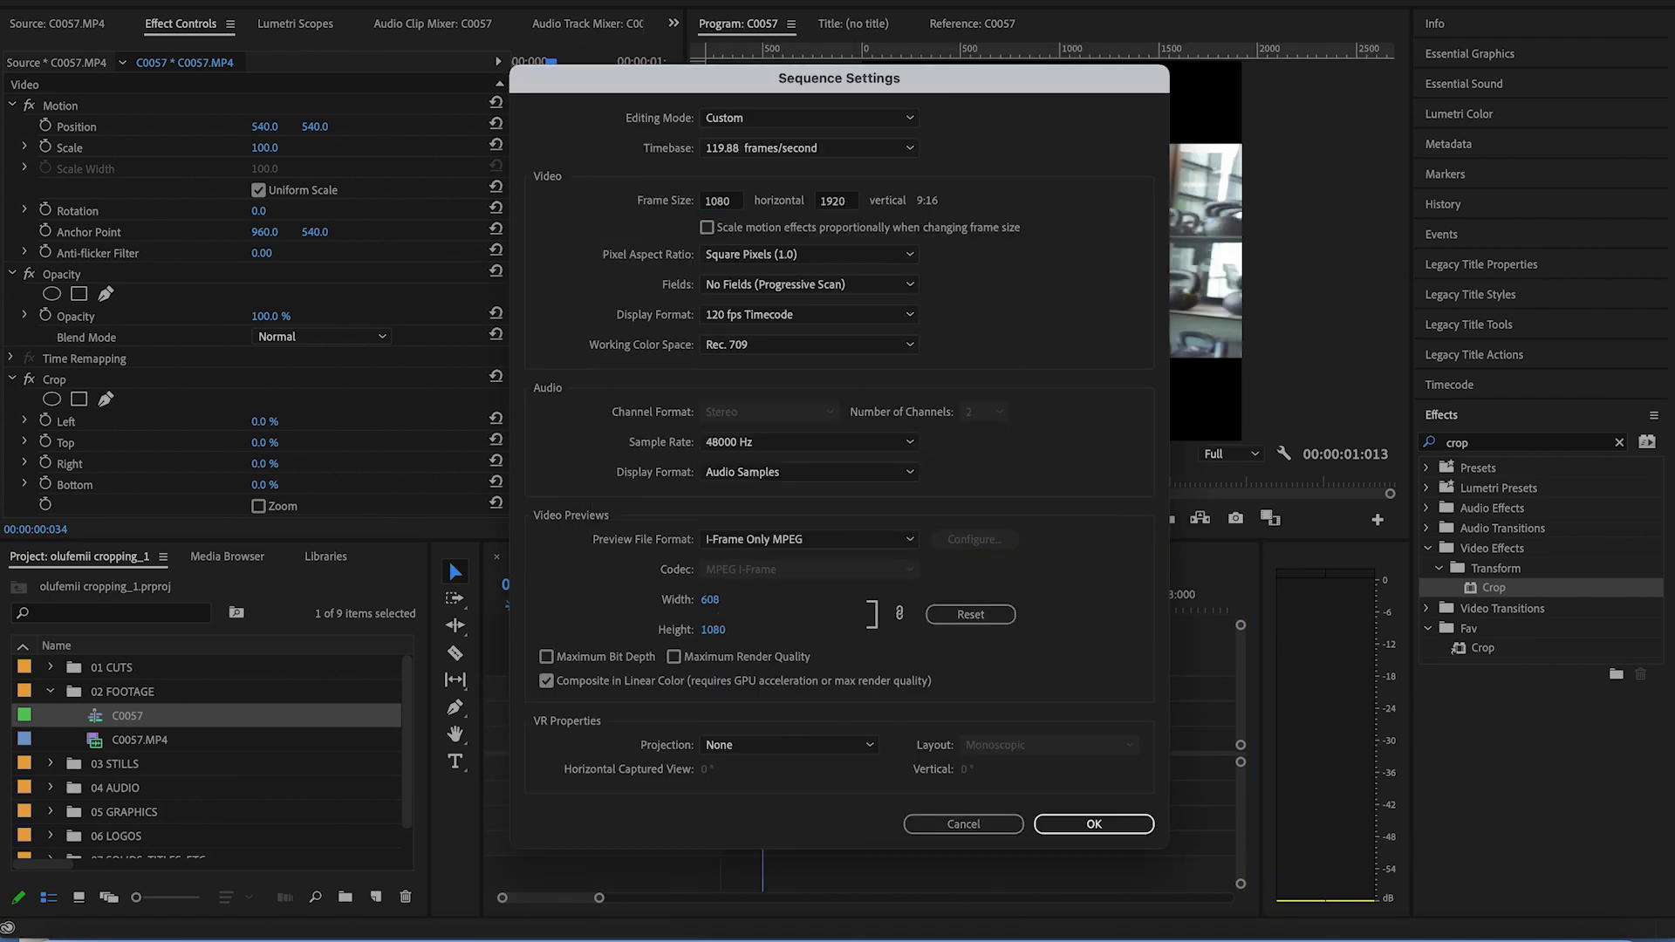
key(Return)
Scale the clip to 187 so it fills the portrait frame
click(762, 613)
drag(762, 614, 854, 611)
drag(264, 148, 340, 147)
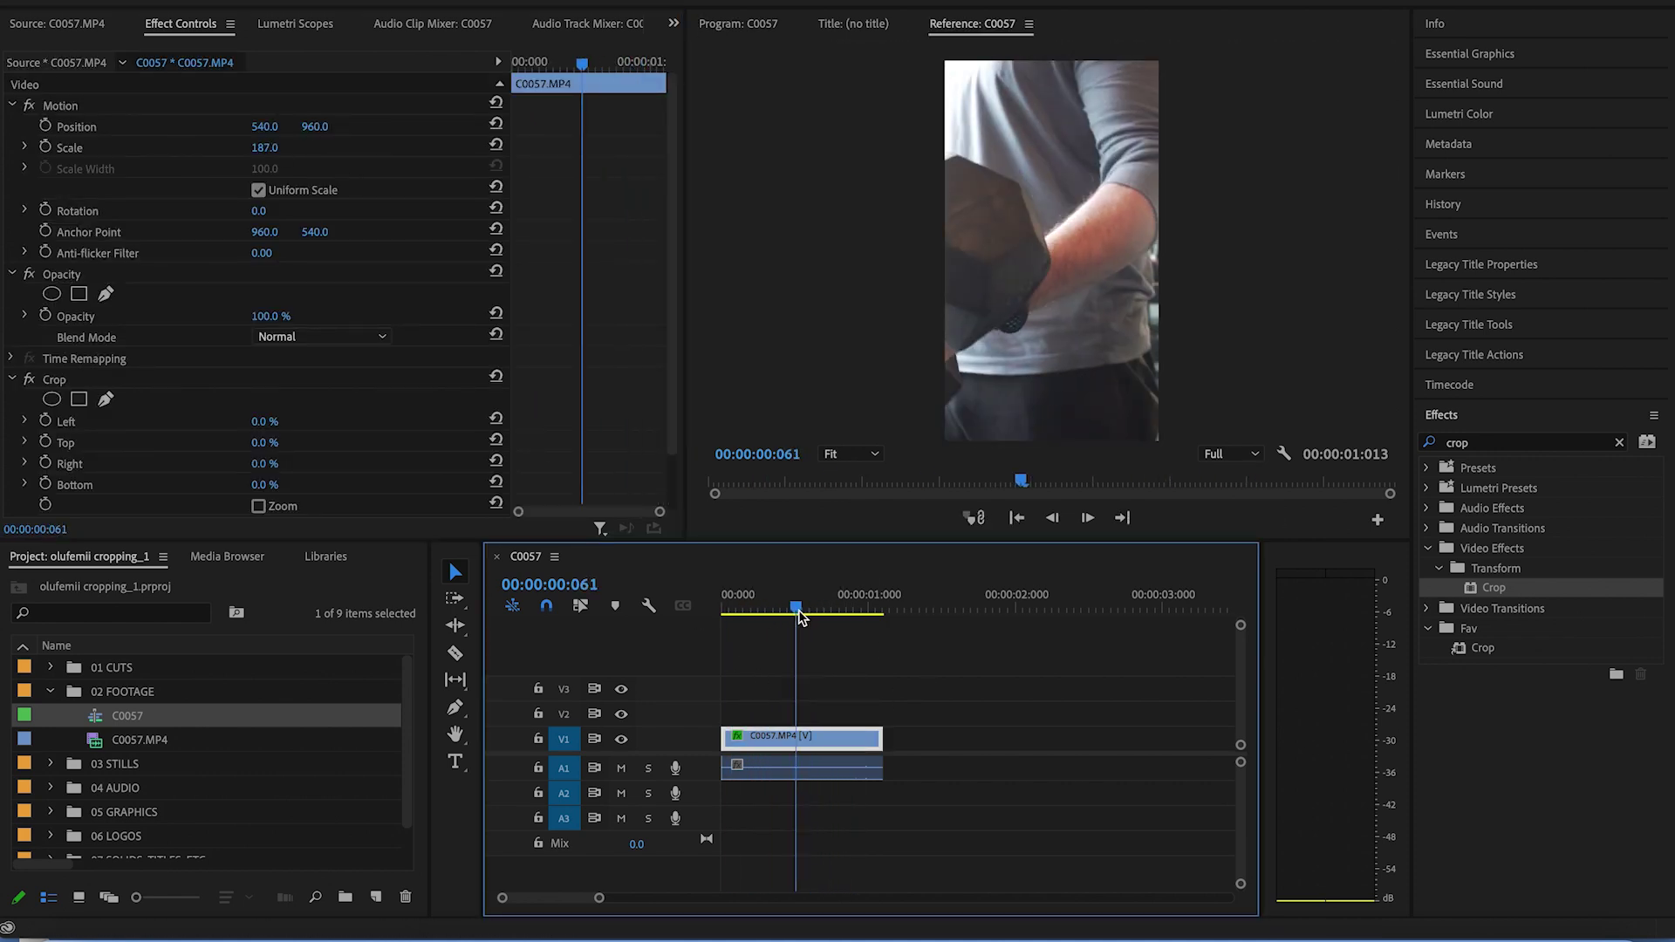